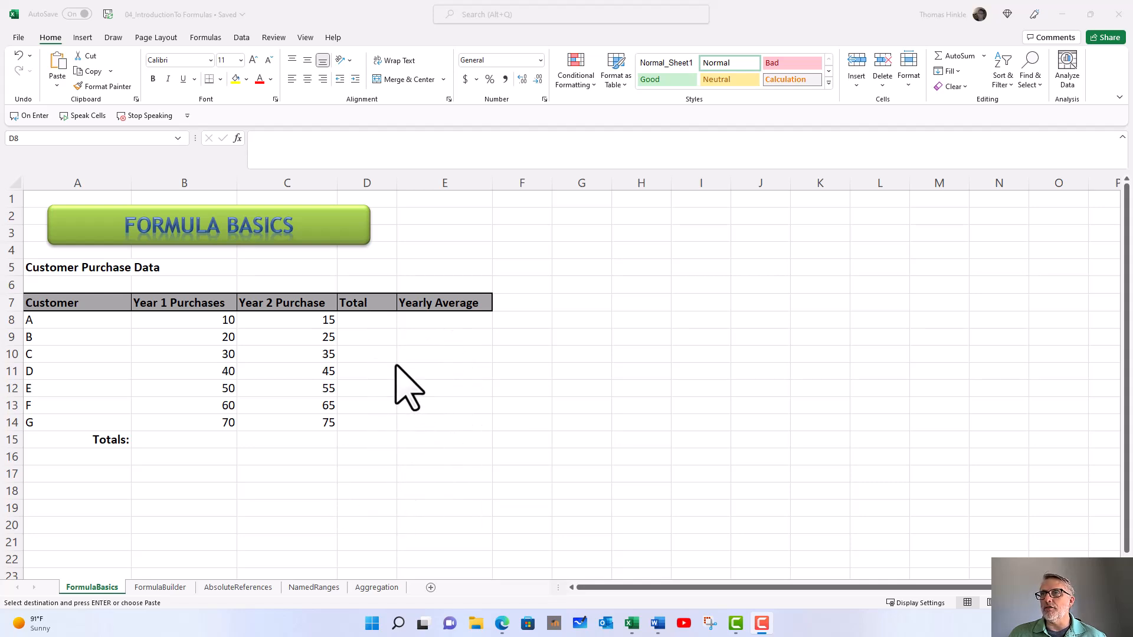
Step: Enter the formula =B8+C8 in cell D8 to total customer A's two years of purchases
click(354, 322)
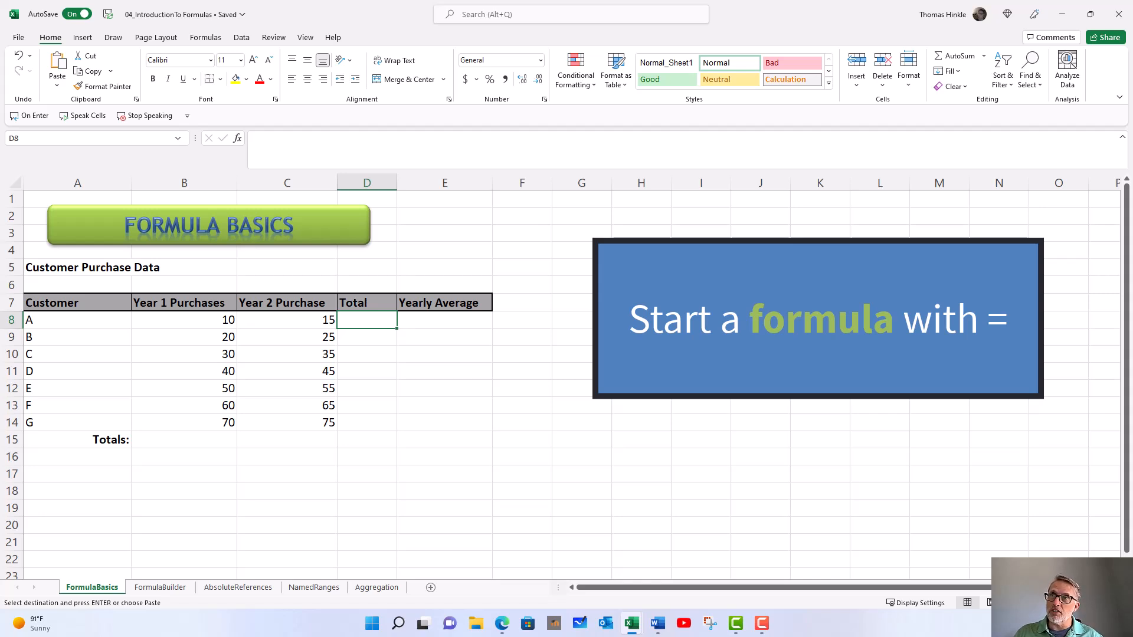
text(=)
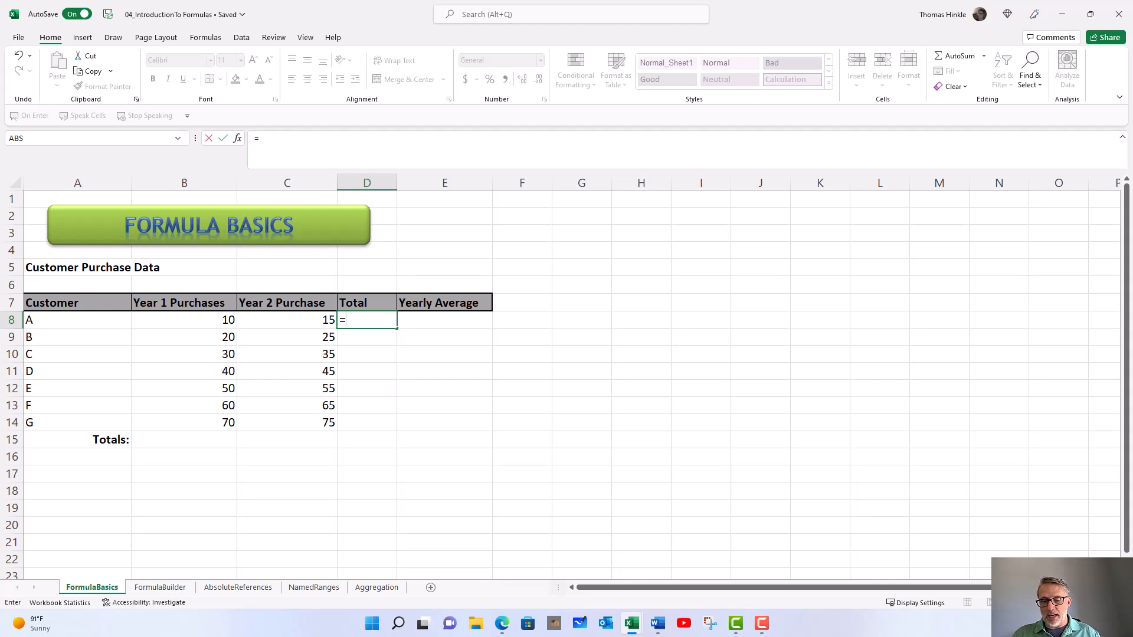
text(B)
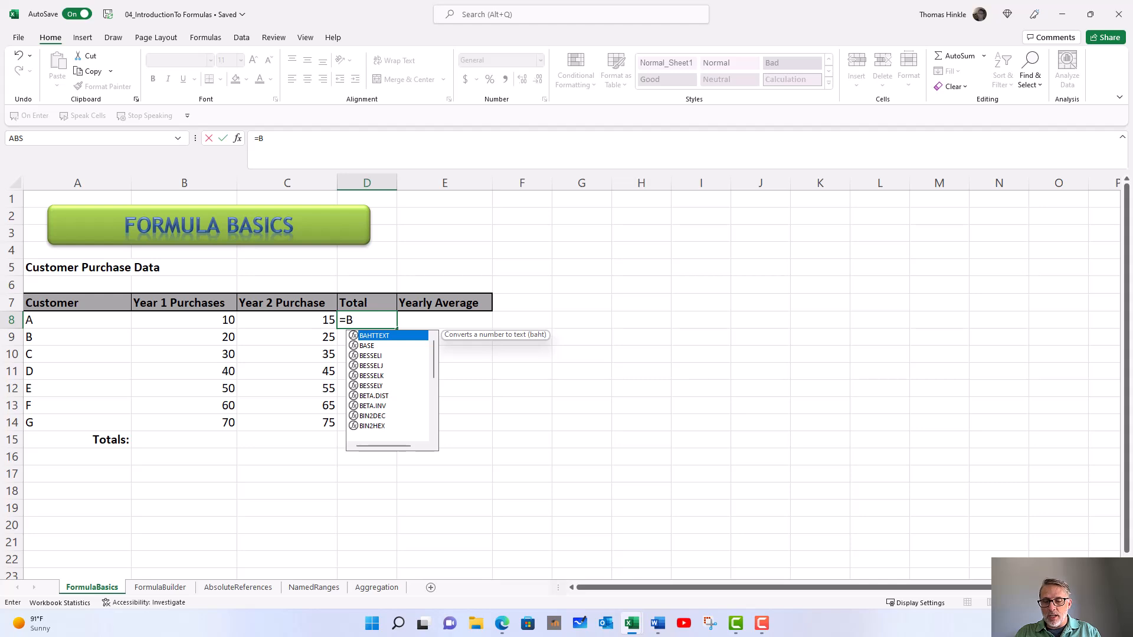
text(8+)
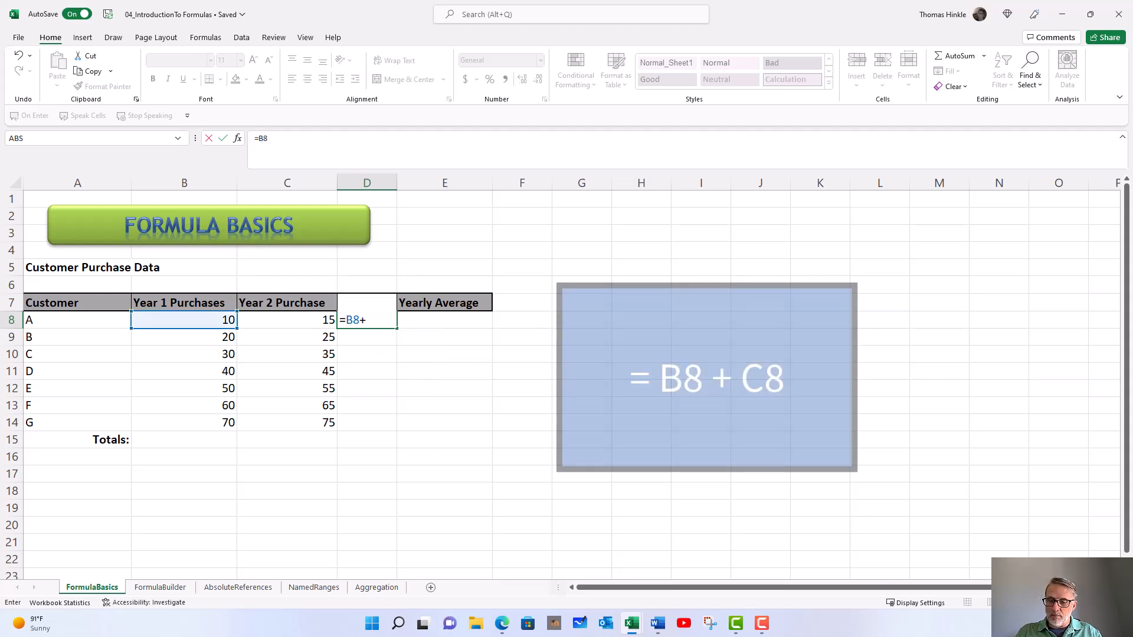
text(c8)
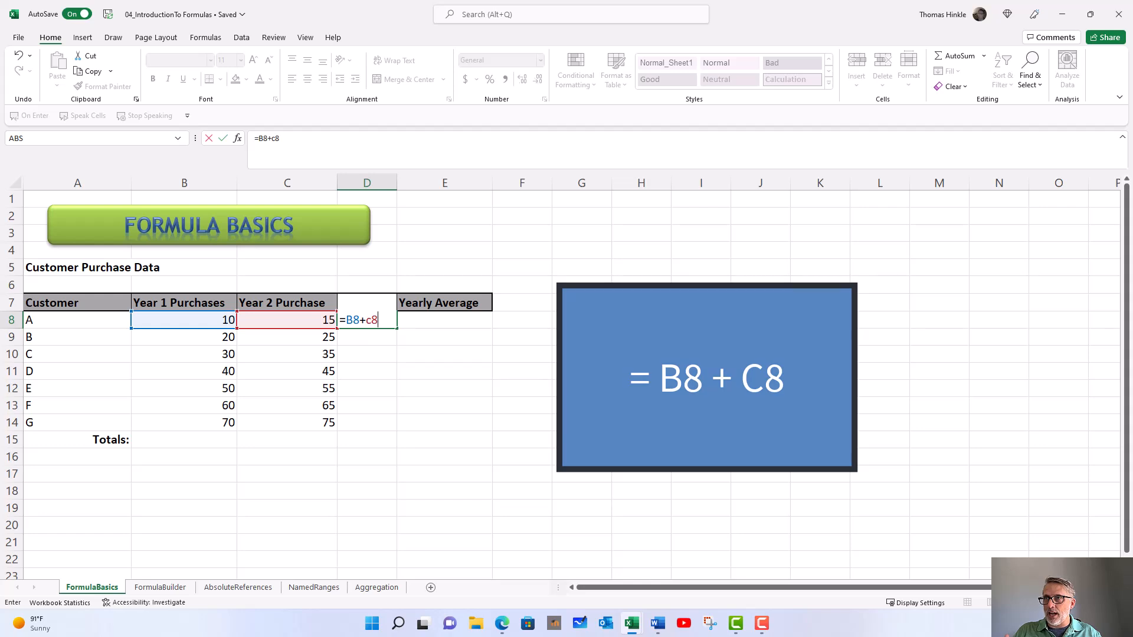
key(BackSpace)
key(BackSpace)
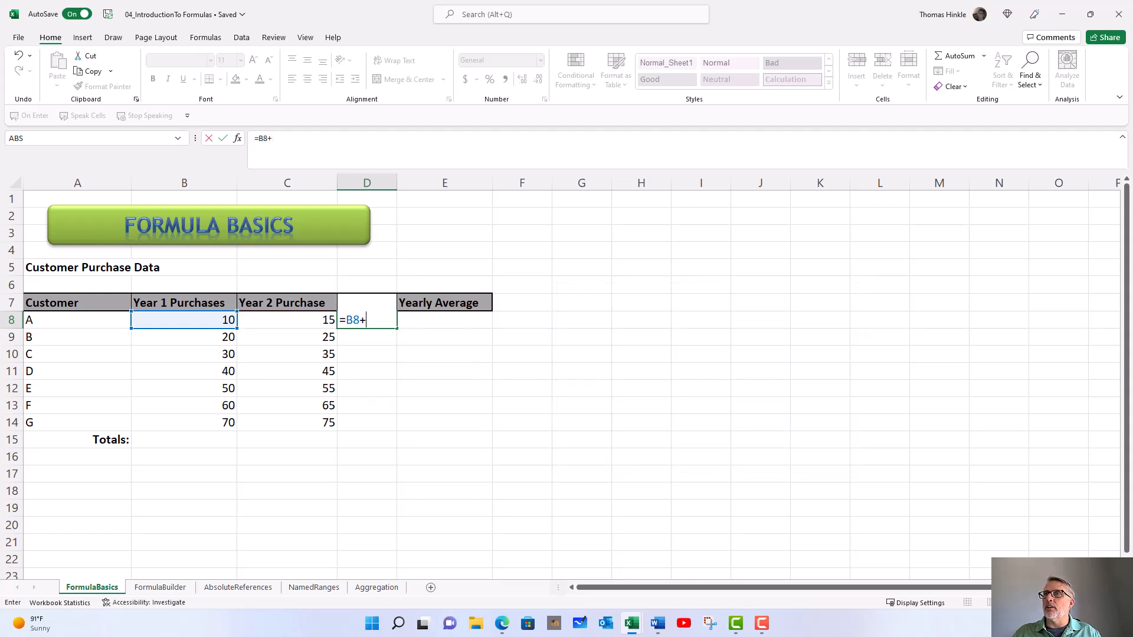
text(c9)
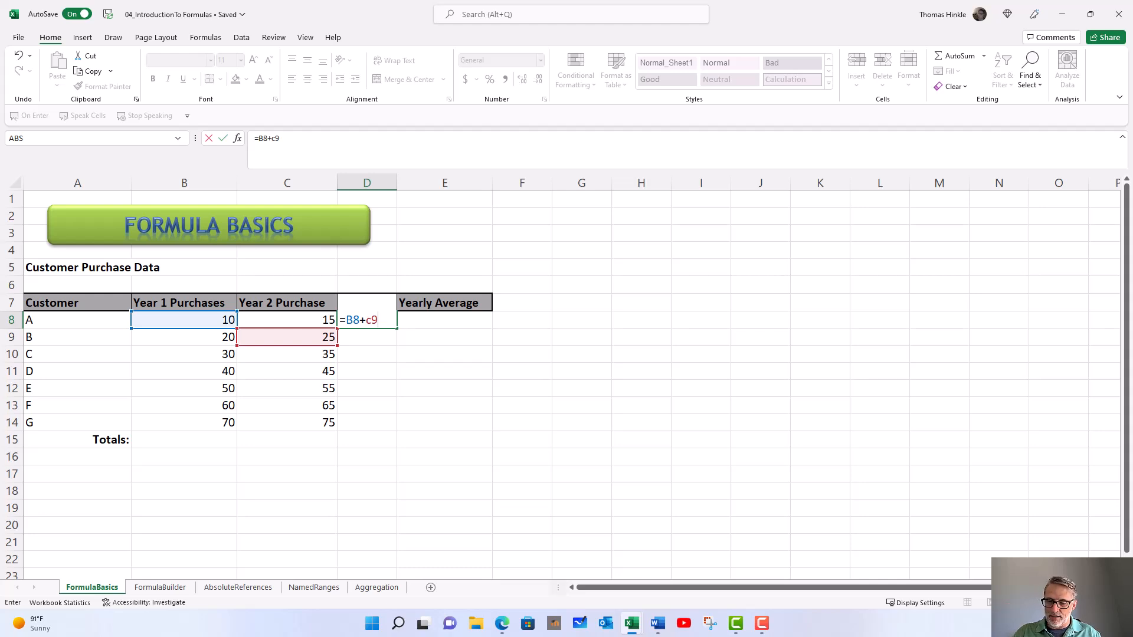
key(BackSpace)
text(8)
key(Return)
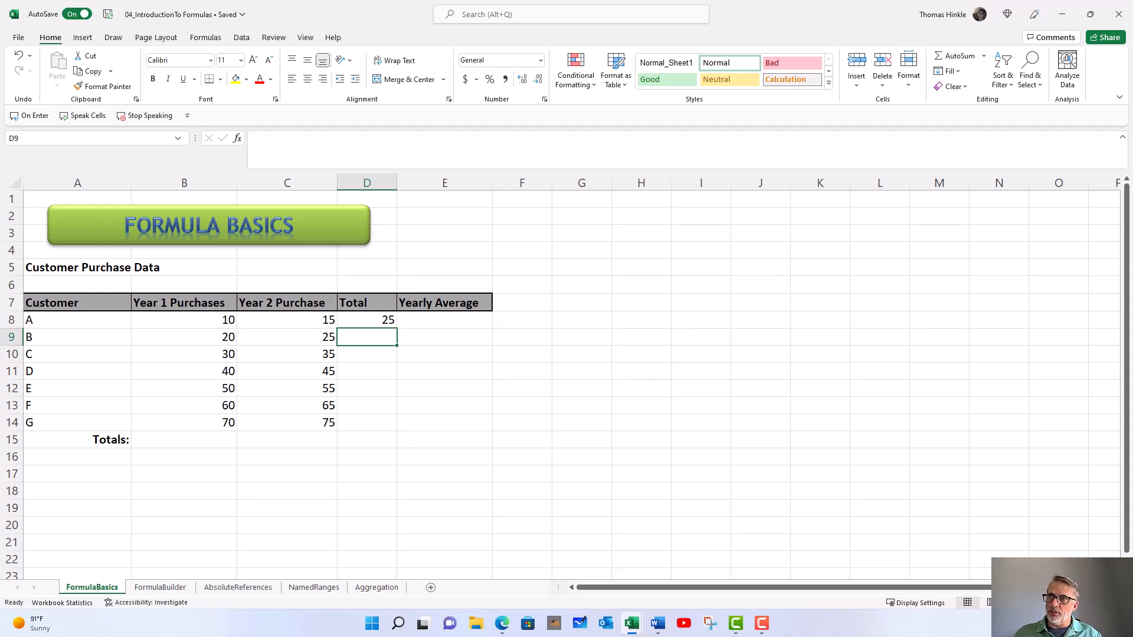
Step: Build the formula =B9+C9 in cell D9 for customer B's total by picking the two purchase cells as references
text(=)
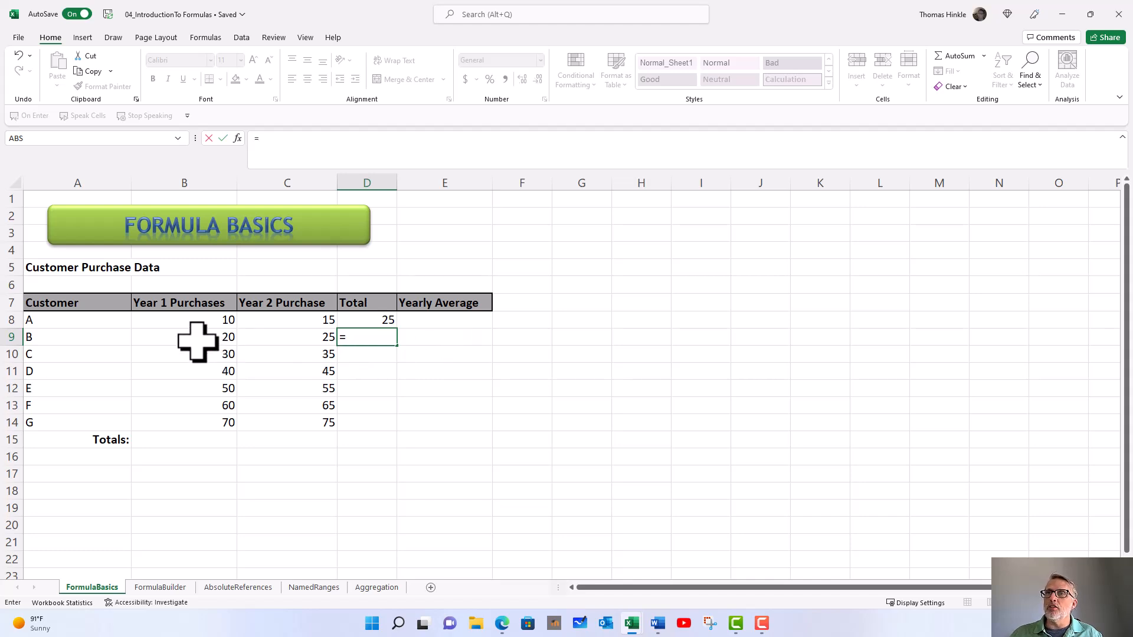
click(196, 338)
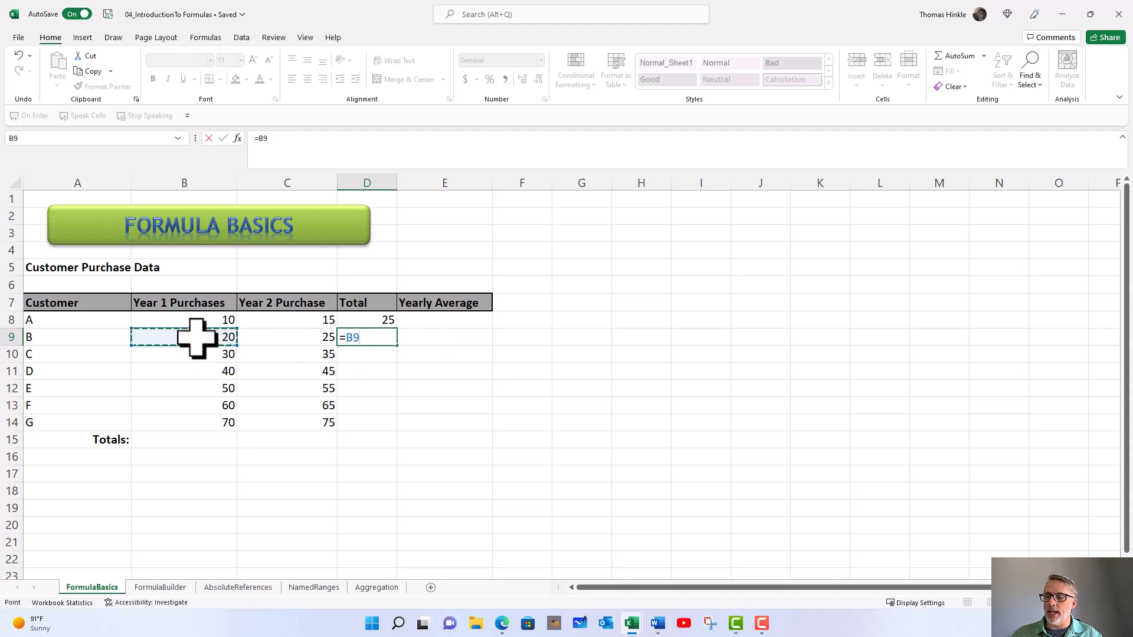
text(+)
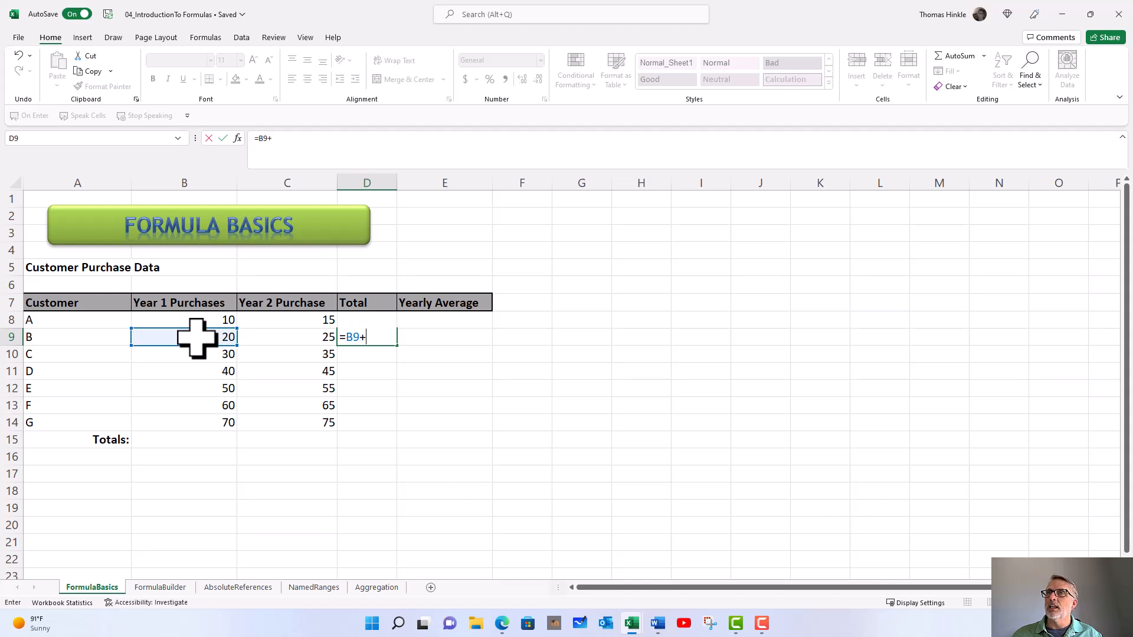
click(263, 337)
key(Return)
Step: Copy customer B's total formula into D10, autofill it down through D14, and check the filled formulas
key(Up)
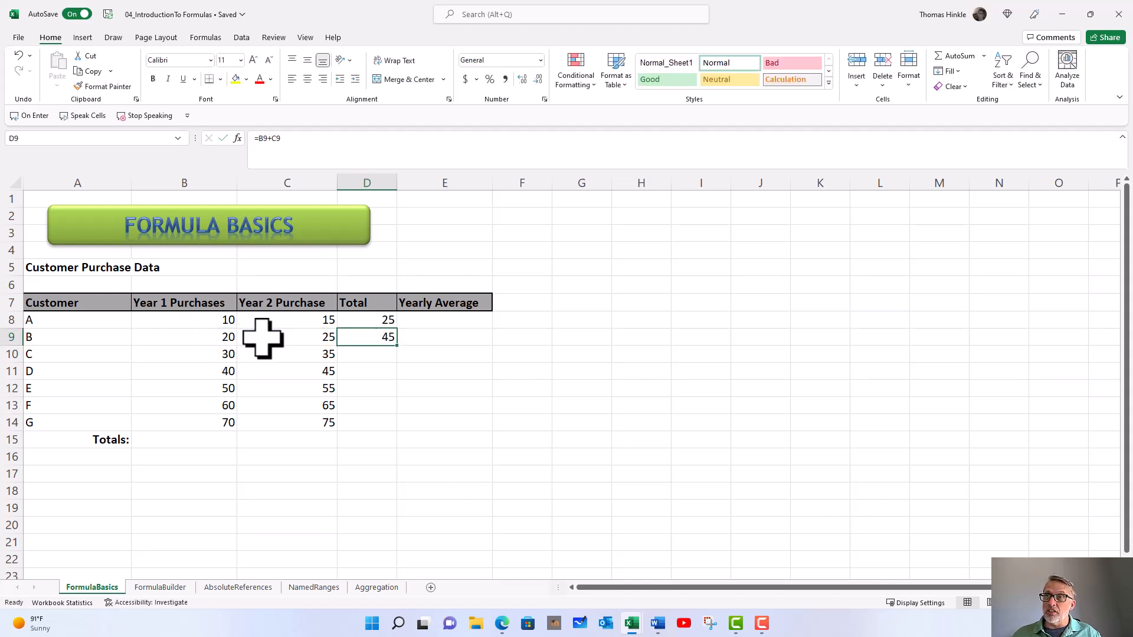
key(ctrl+c)
key(Down)
key(ctrl+v)
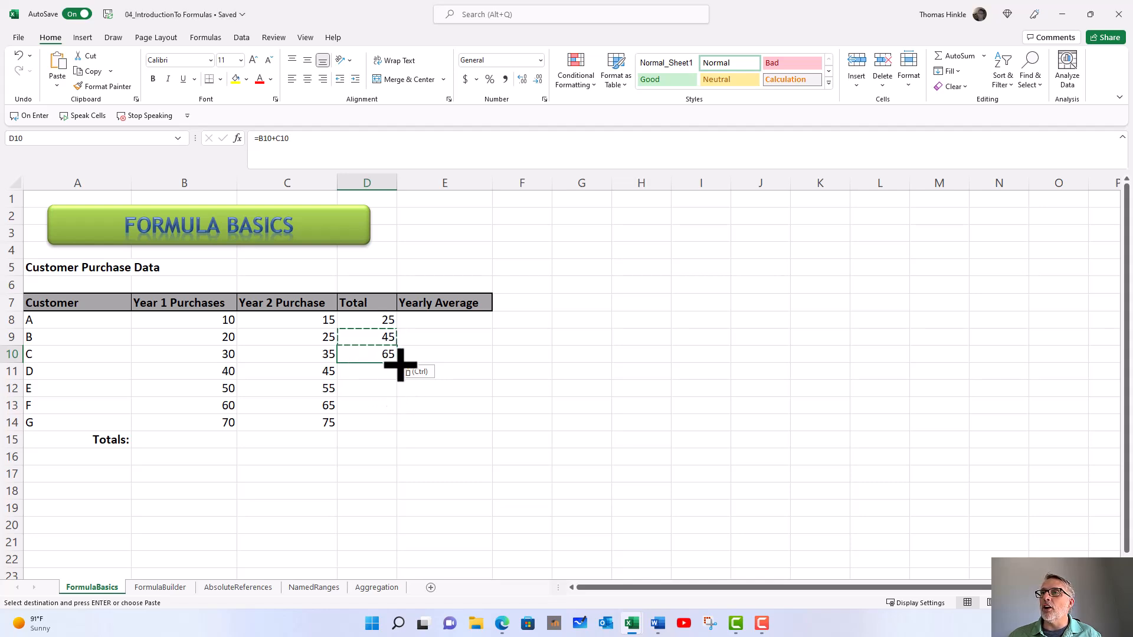
drag(400, 364, 397, 431)
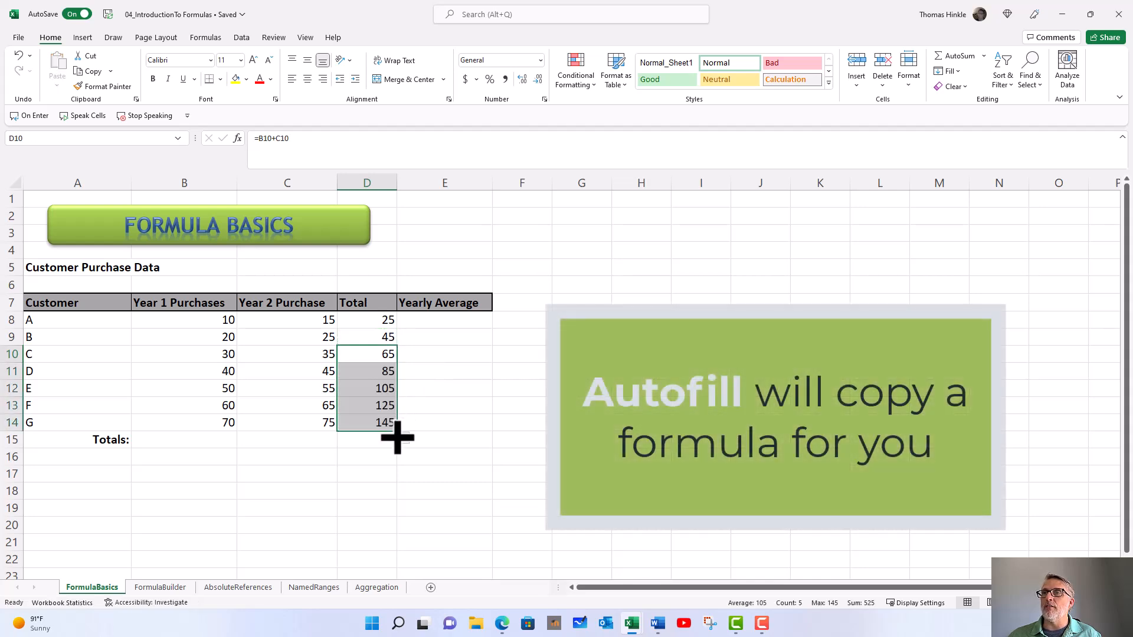
click(365, 371)
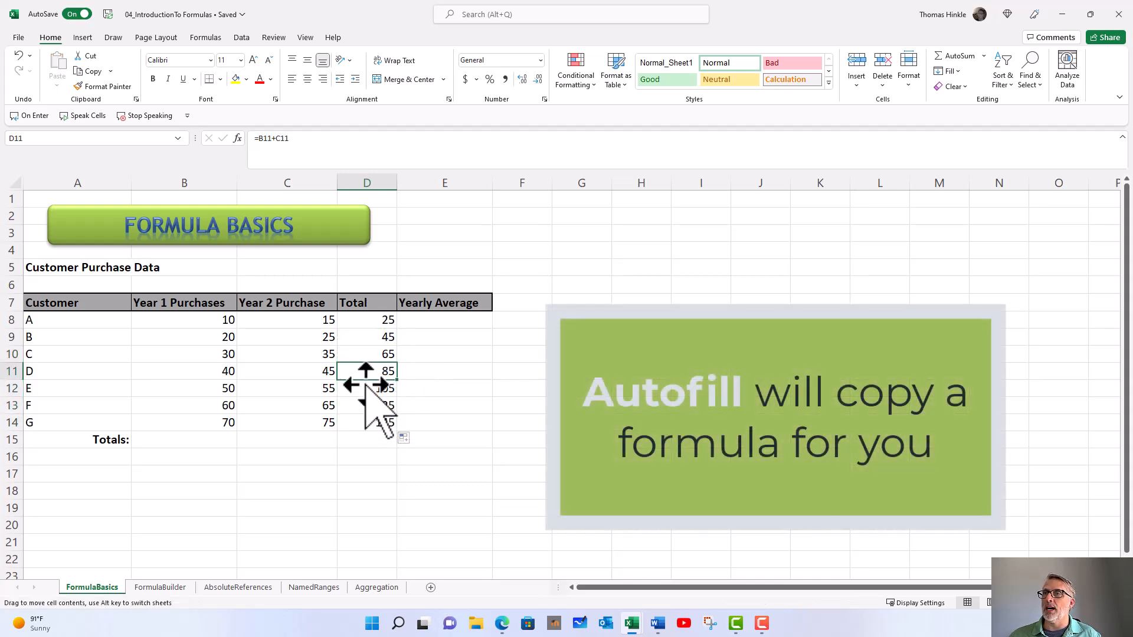
click(362, 391)
click(361, 407)
click(361, 425)
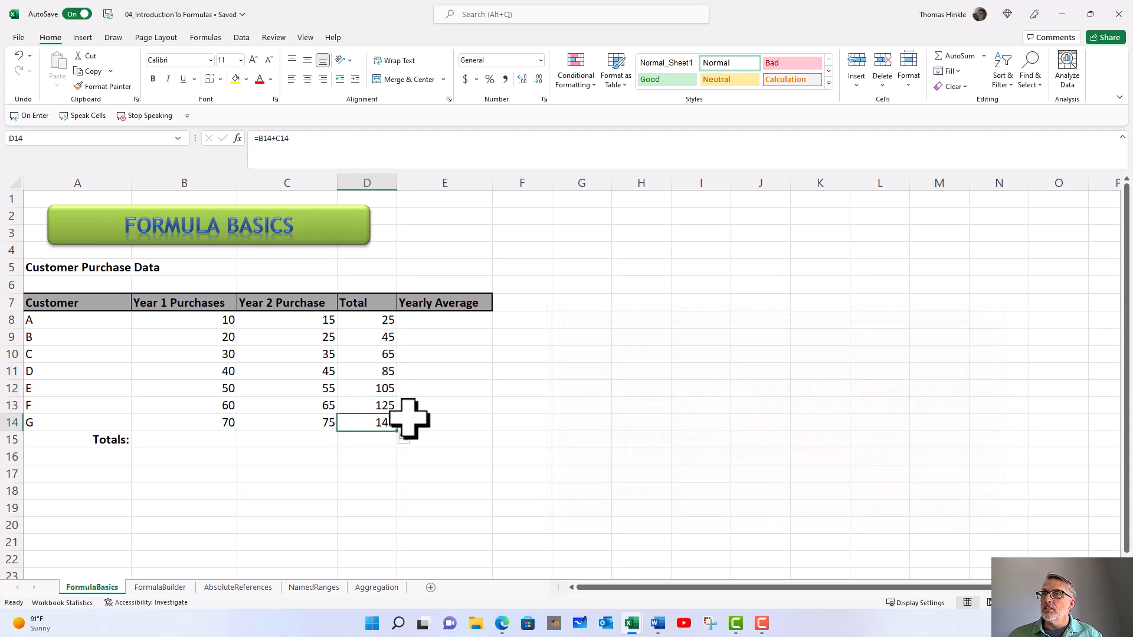
Step: Enter the formula =(B8+C8)/2 in cell E8 for customer A's yearly average
click(413, 322)
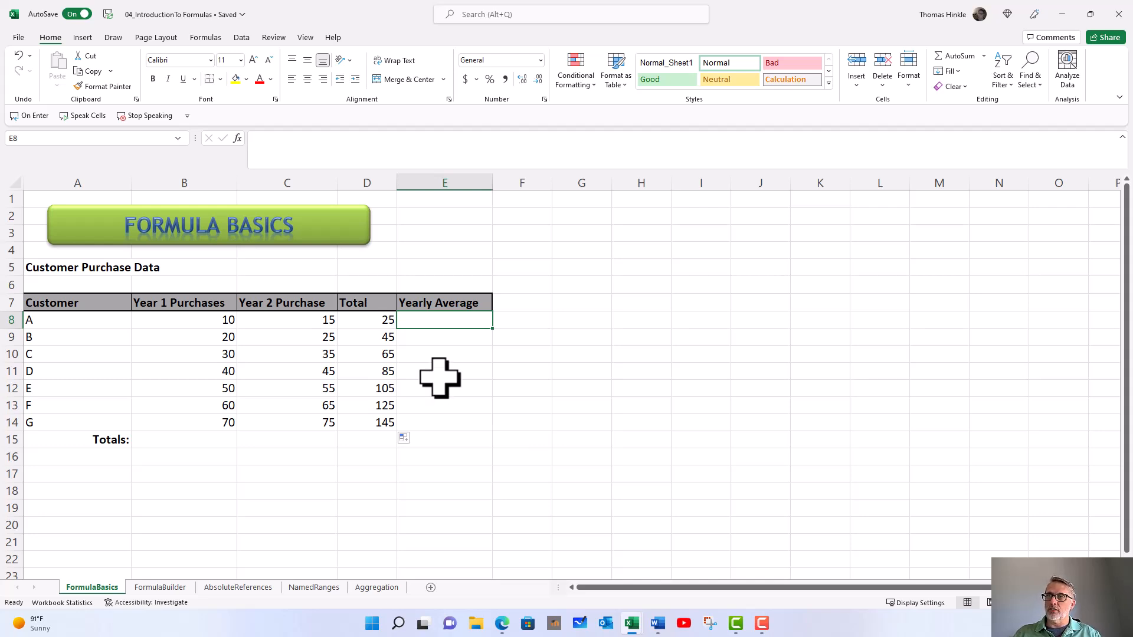
text(=)
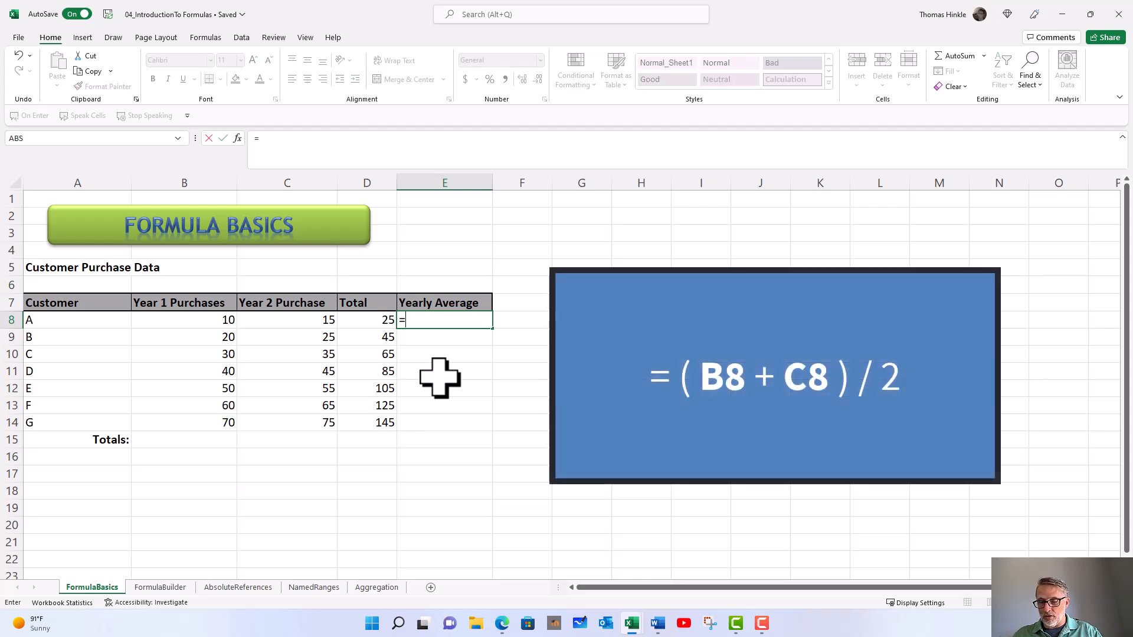
text(()
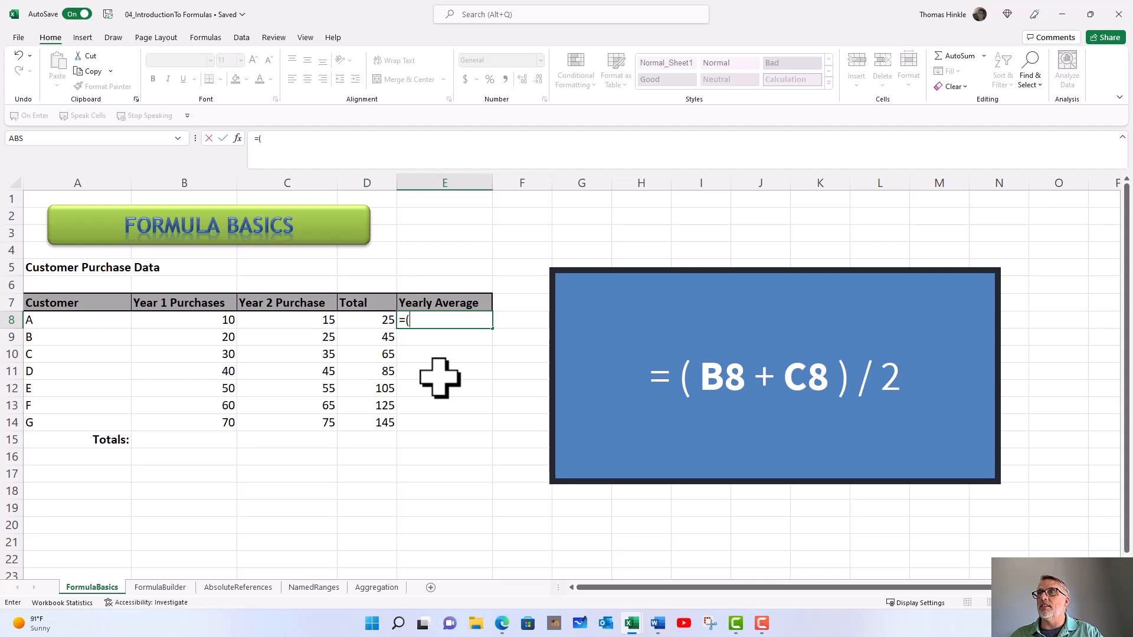
click(211, 319)
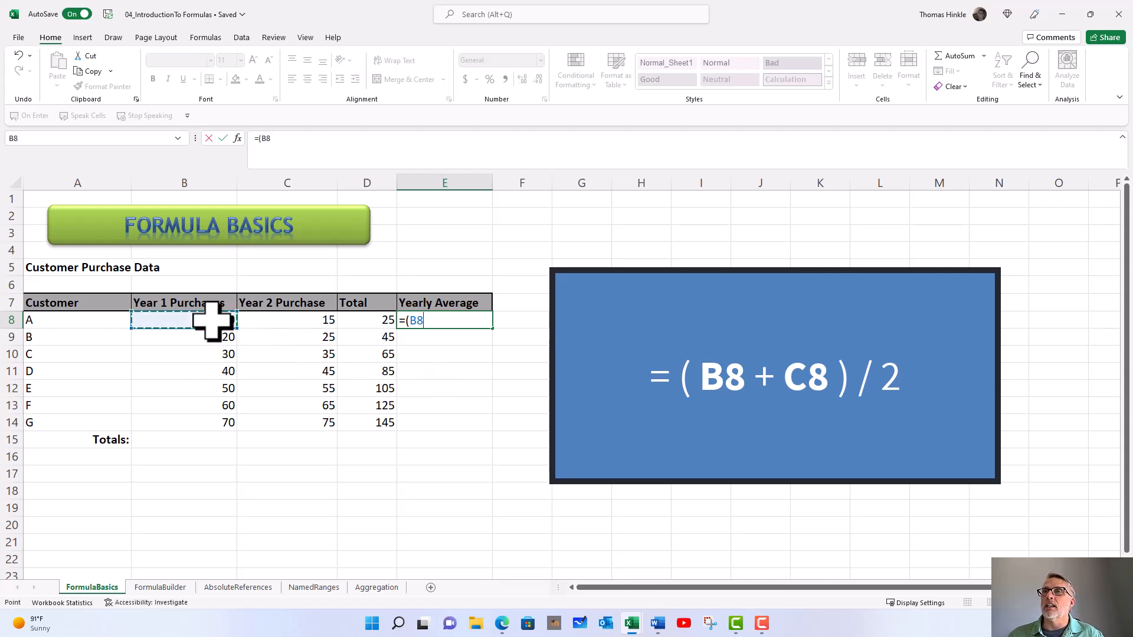
text(+)
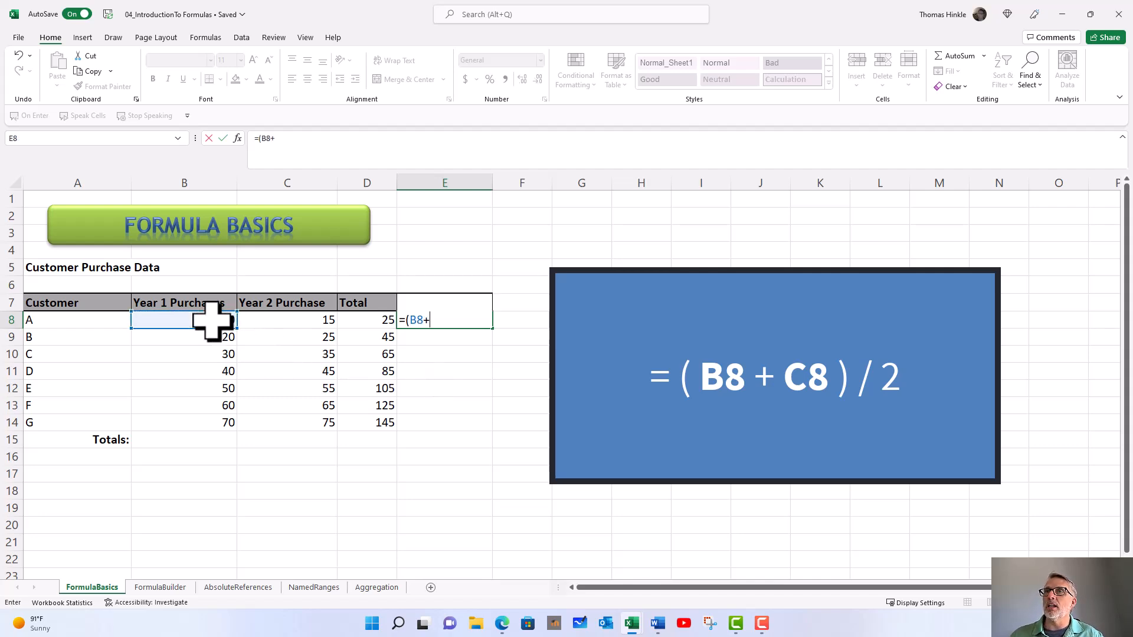
click(267, 321)
text()/2)
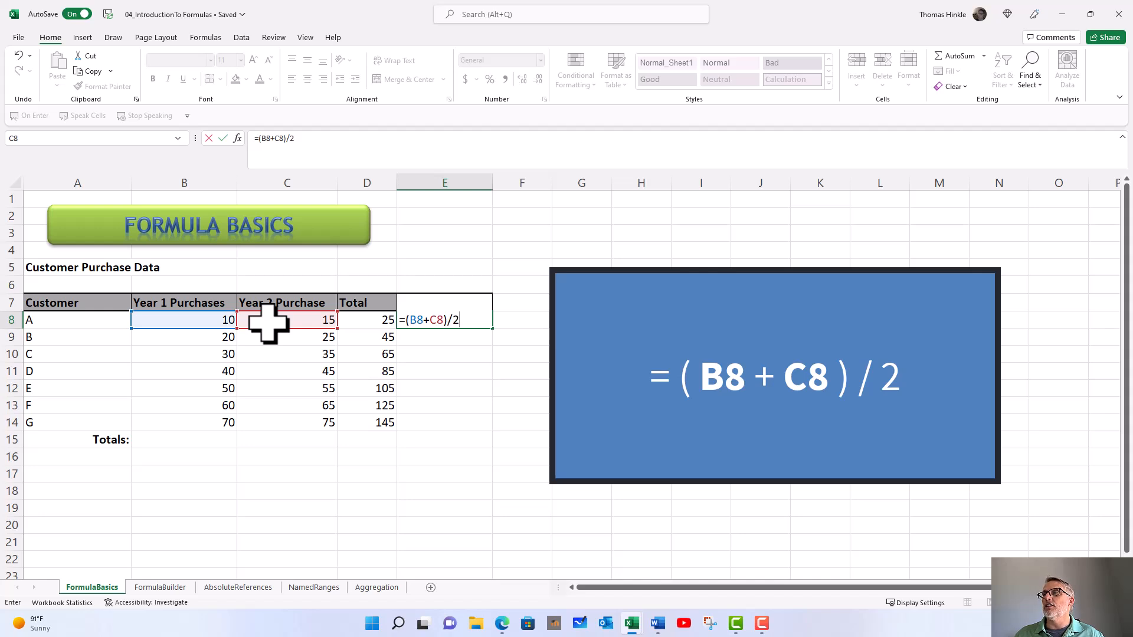
key(Return)
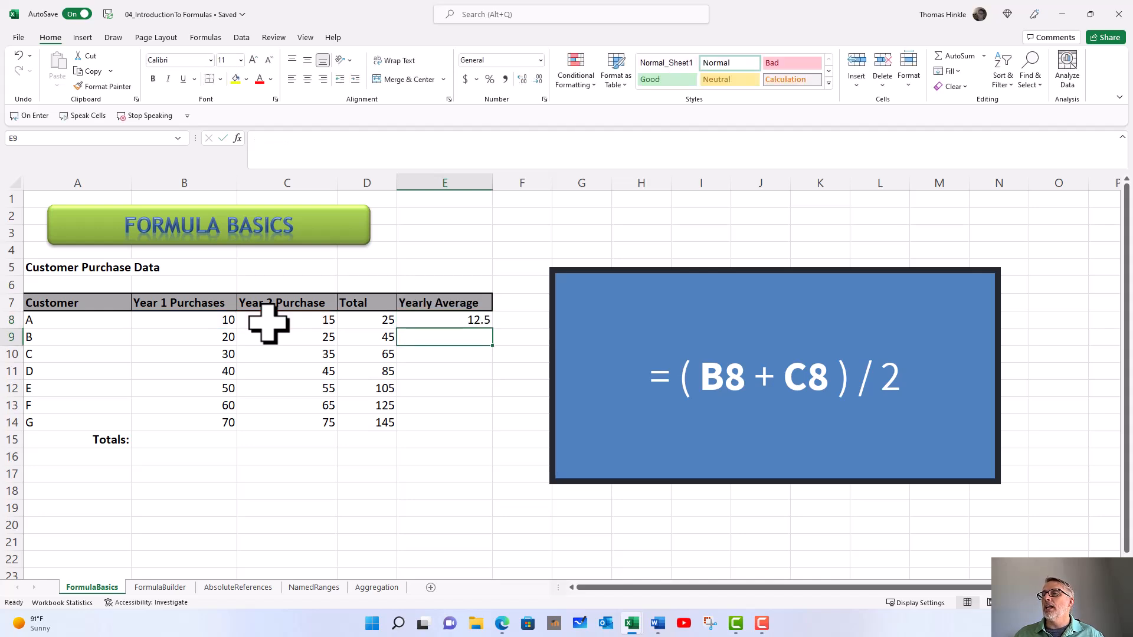
Step: Autofill the yearly average formula from E8 down through E15 and check the copied formula in E12
click(421, 322)
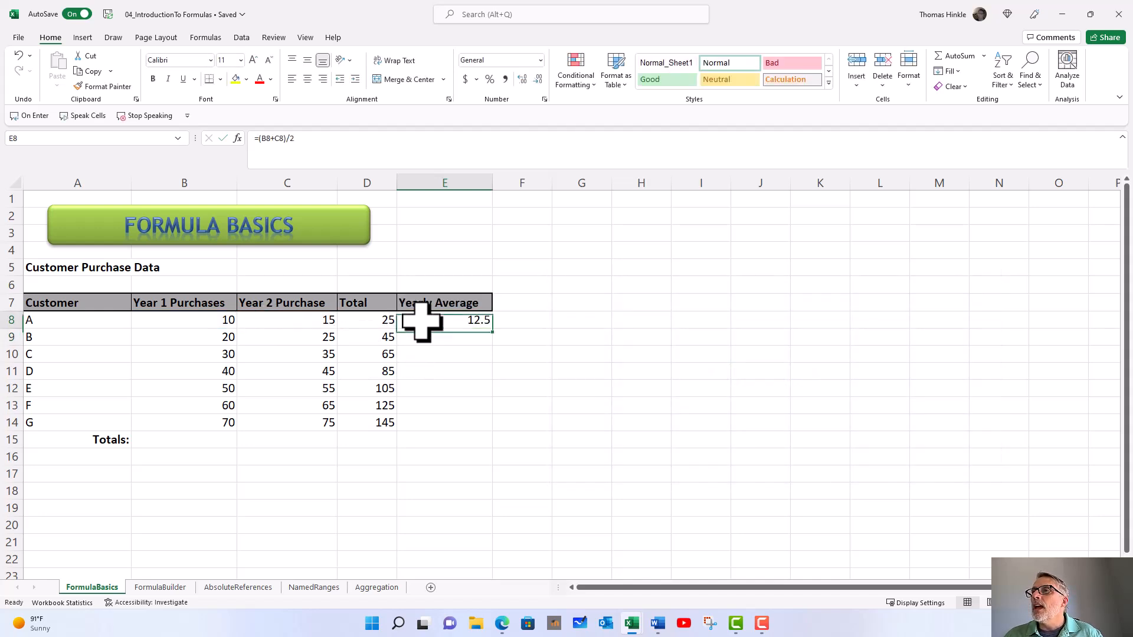
double_click(497, 331)
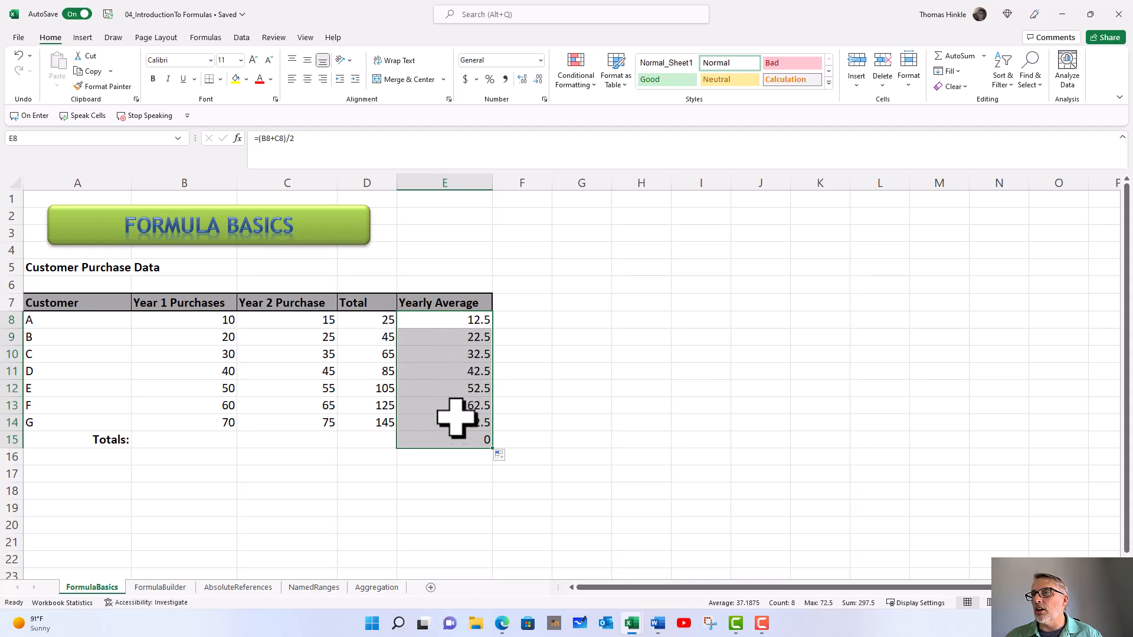
click(452, 390)
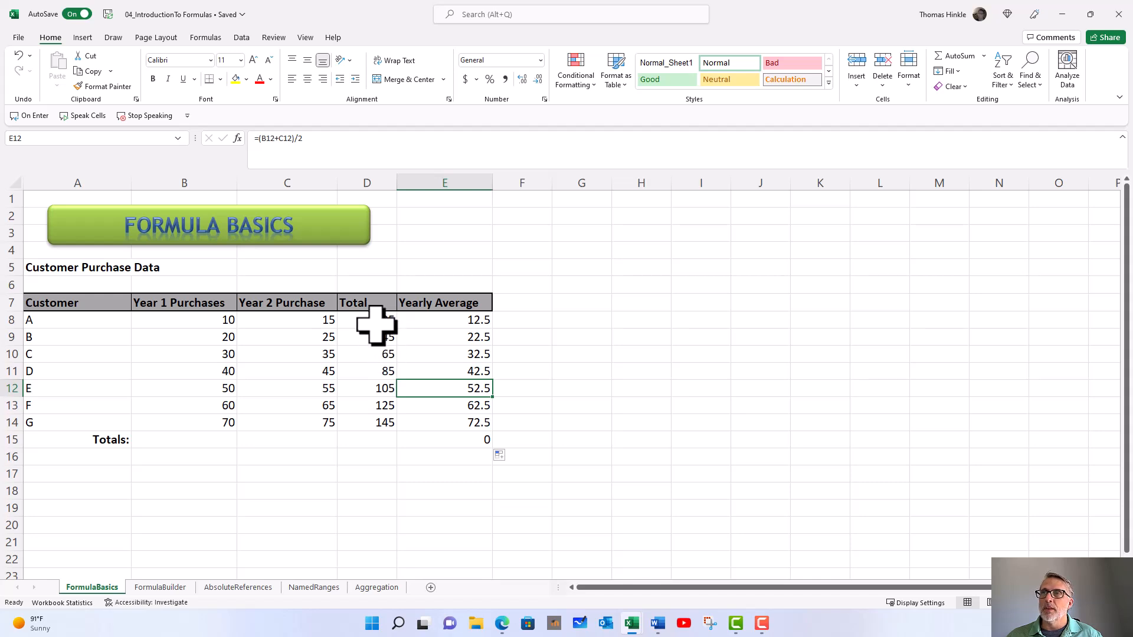
Step: Clear all formulas from the Total and Yearly Average columns, range D8:E15
drag(376, 321, 456, 444)
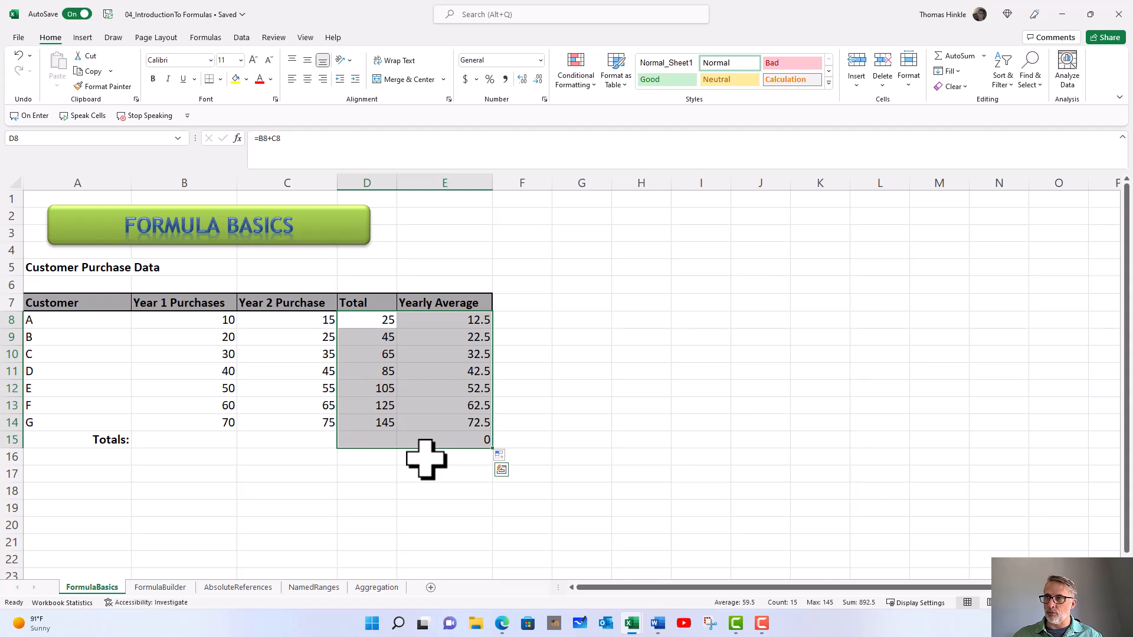
key(Delete)
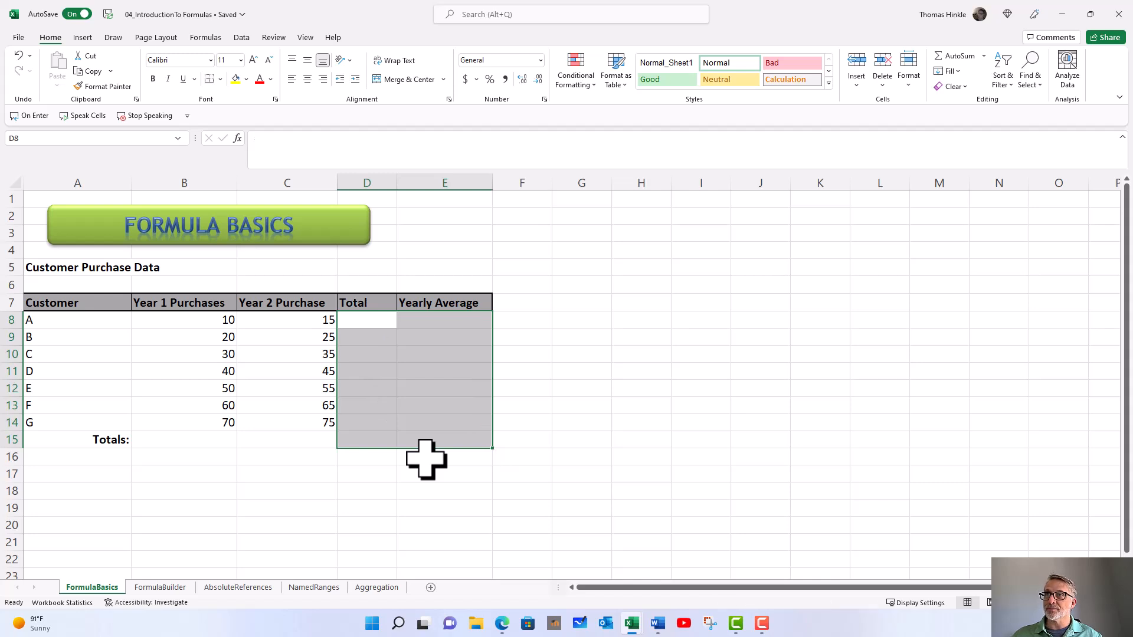
Step: Use AutoSum to enter =SUM(B8:C8) in cell D8 as customer A's total
click(348, 321)
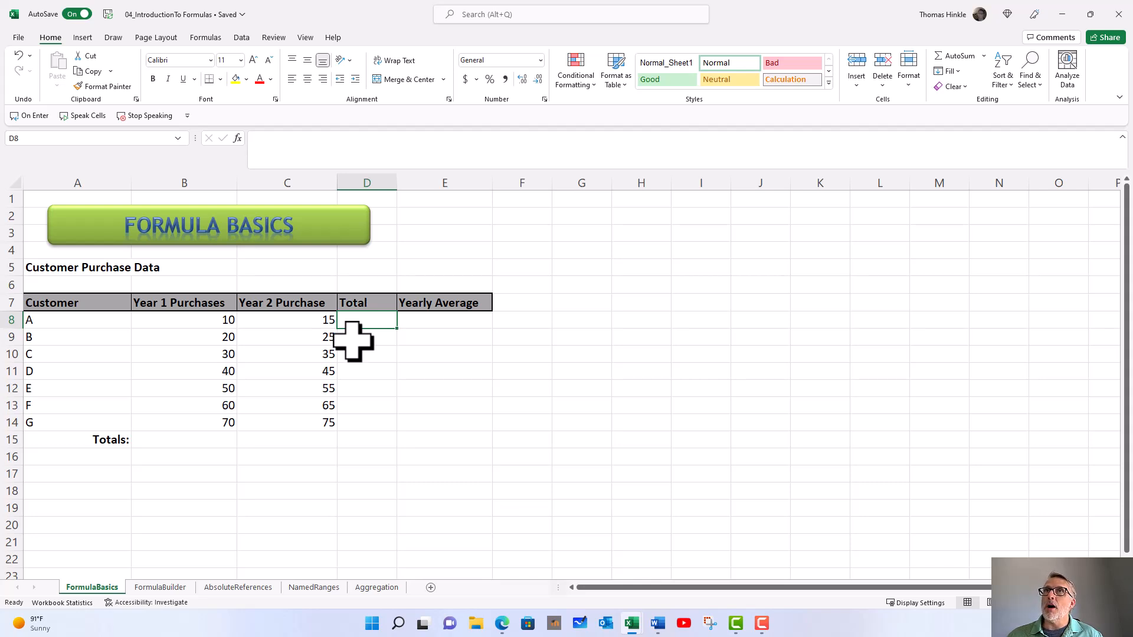
click(958, 56)
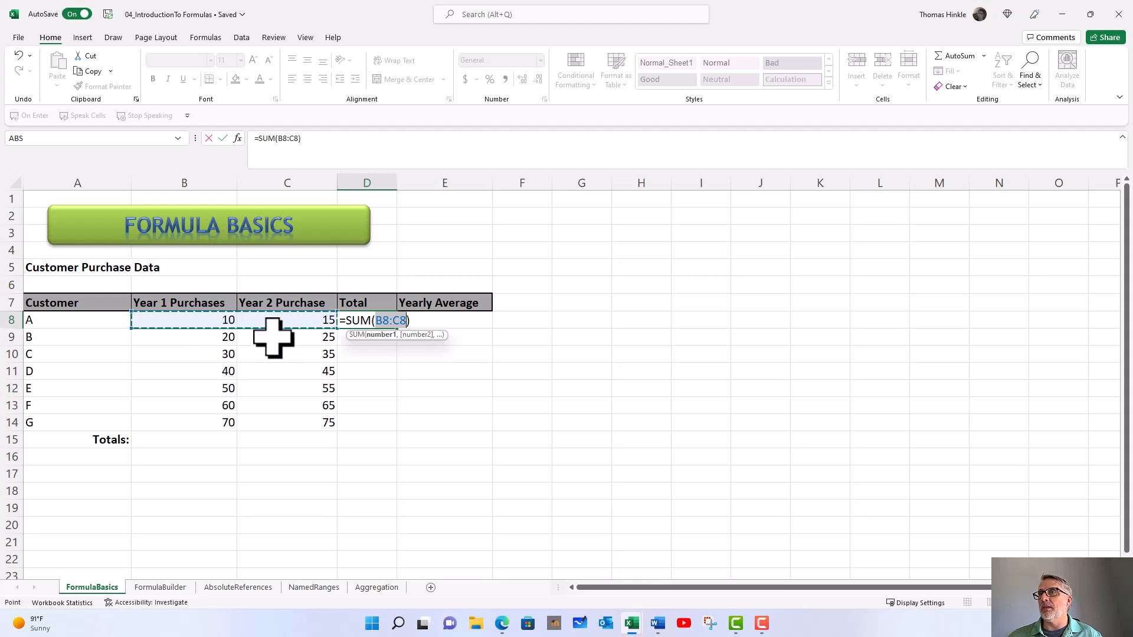
key(Return)
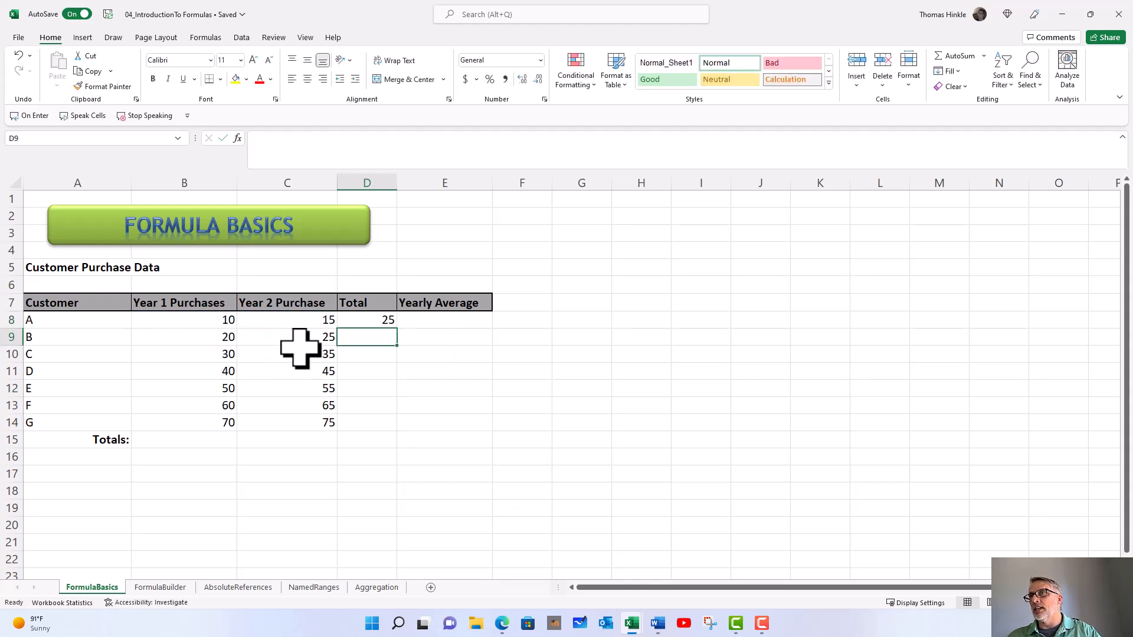
Step: Use AutoSum's Average function to enter =AVERAGE(B8:C8) in cell E8 as customer A's yearly average
click(431, 324)
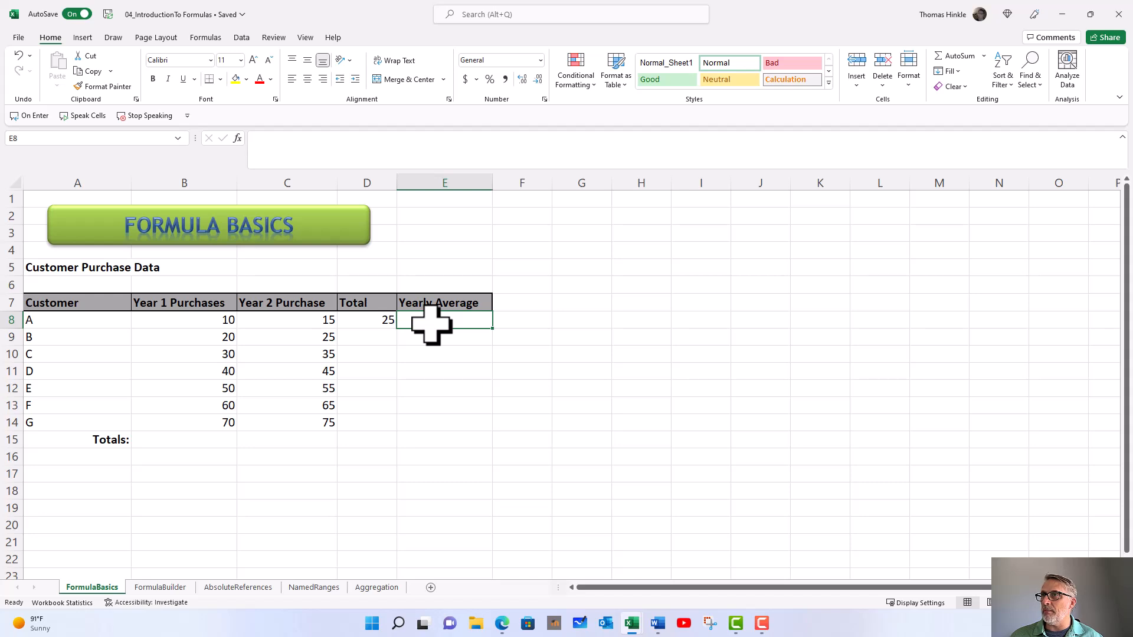
click(984, 58)
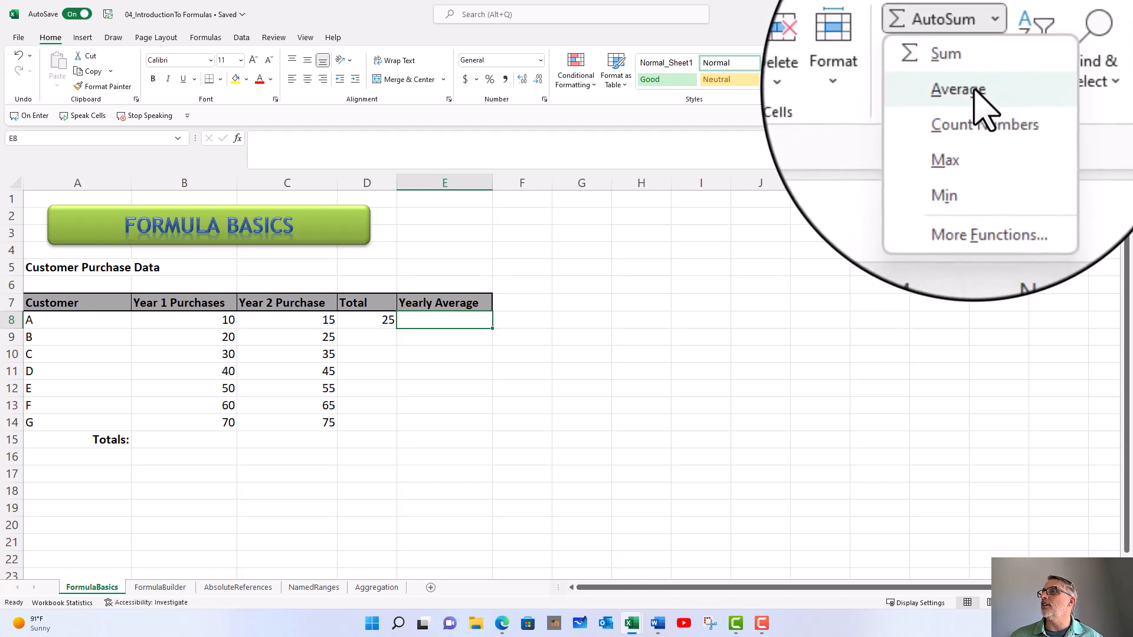
click(975, 93)
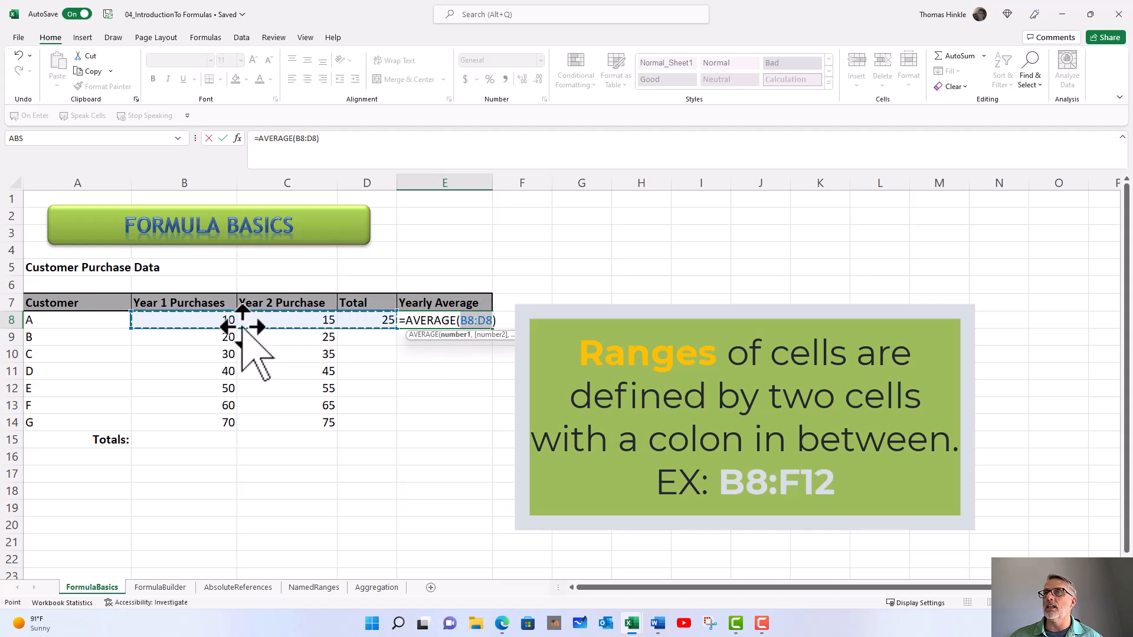
drag(198, 322, 283, 321)
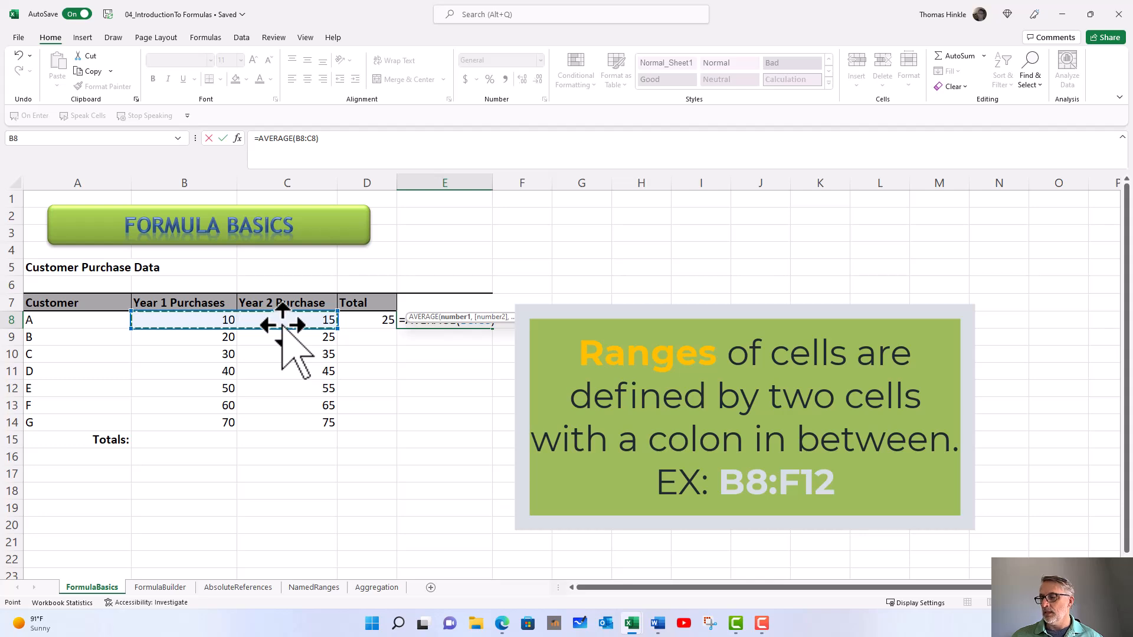
key(Return)
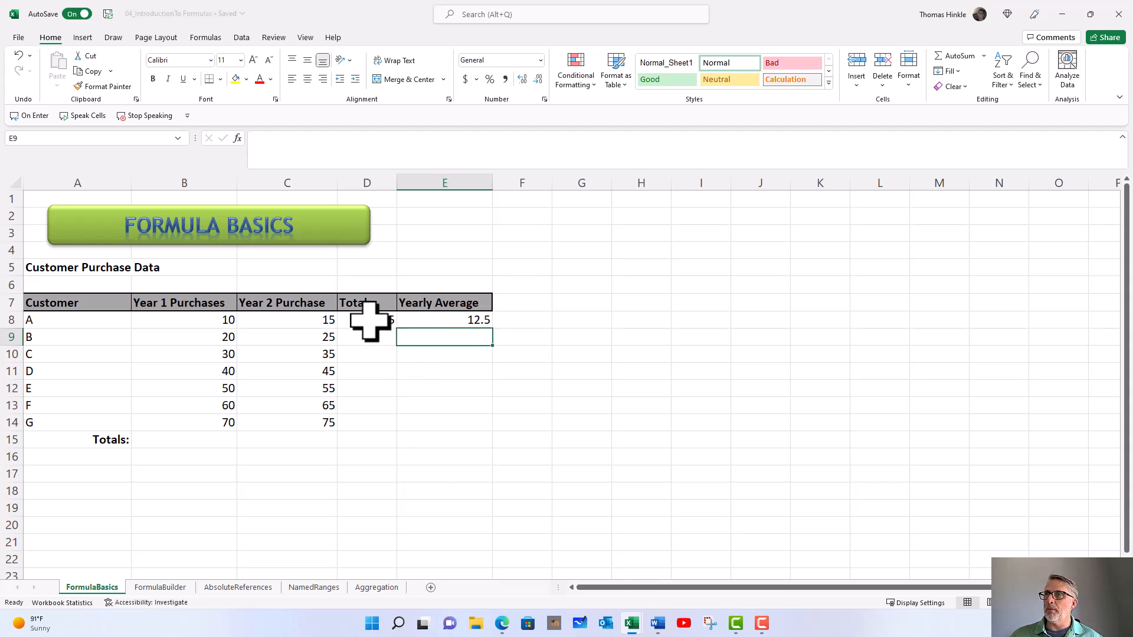
Step: Autofill the total and average formulas from D8:E8 down through row 15 and check the copied formula in E15
drag(370, 320, 420, 320)
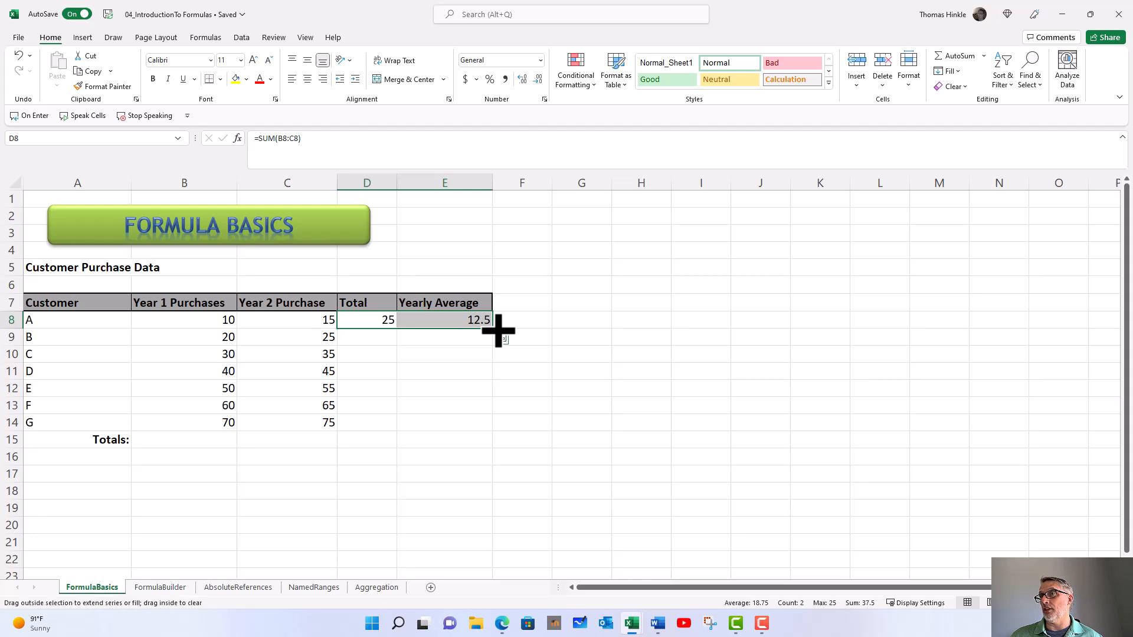
double_click(498, 330)
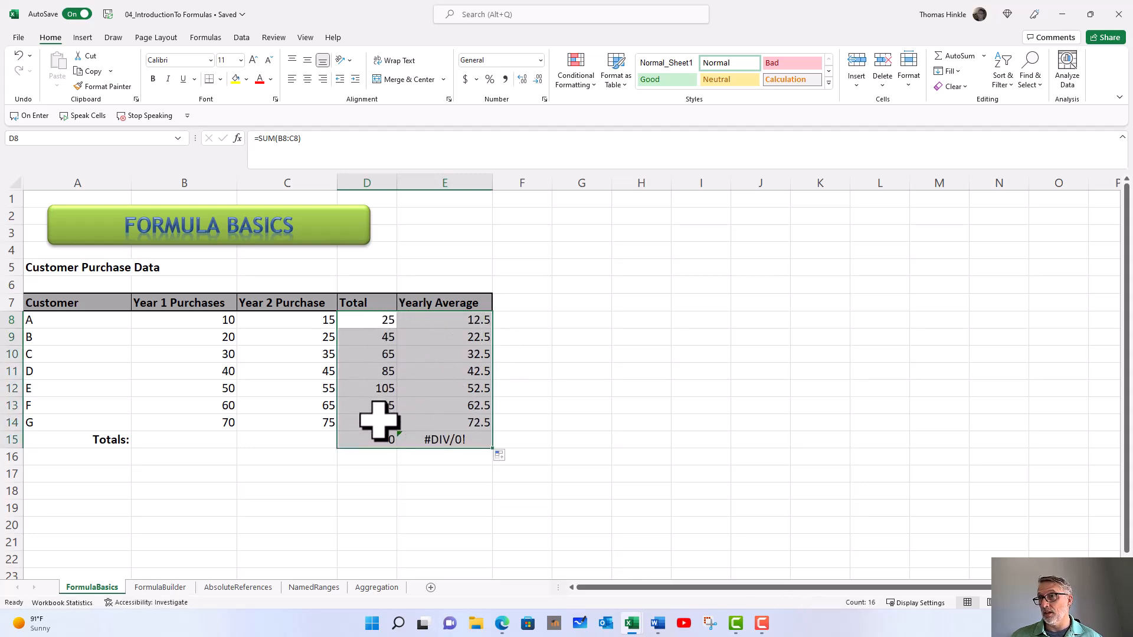
click(417, 438)
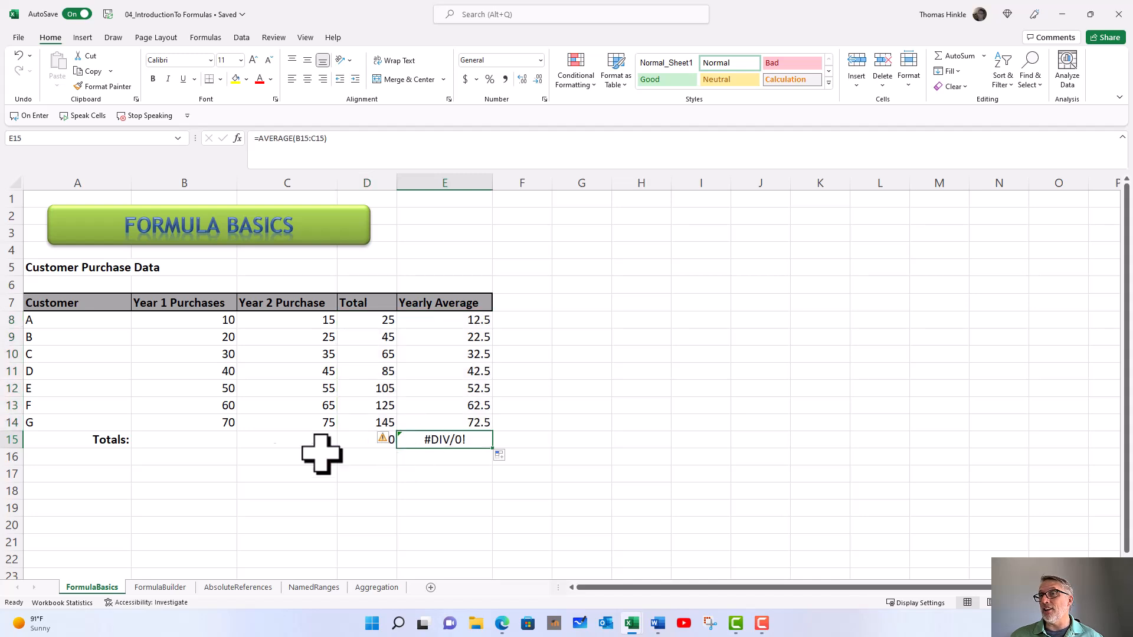
click(206, 444)
click(263, 444)
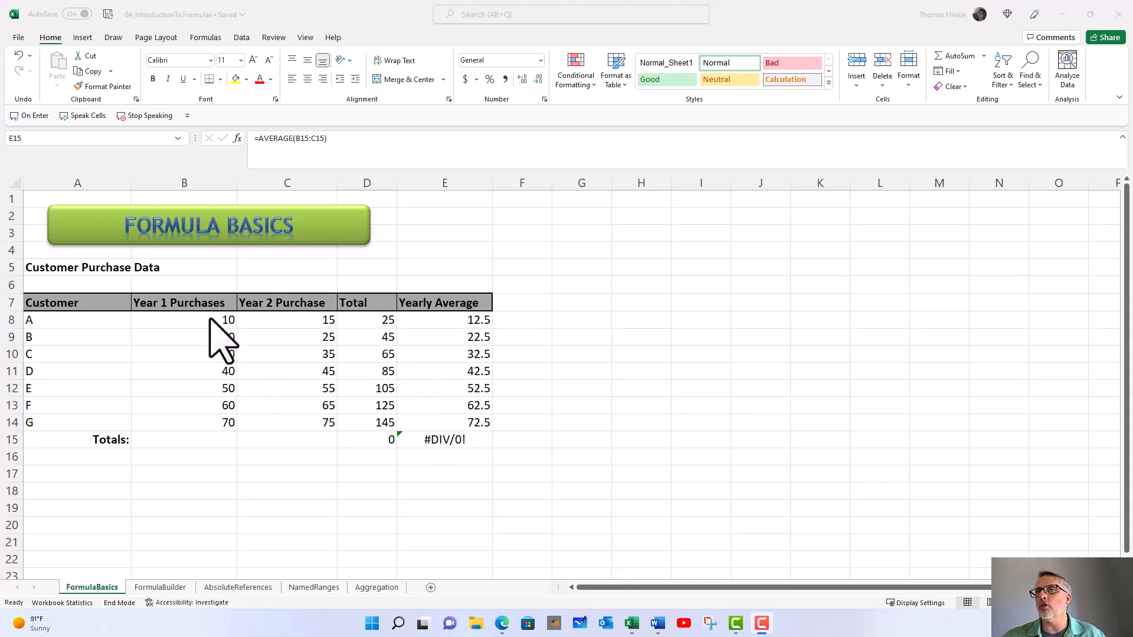
Step: Use AutoSum to enter =SUM(B8:B14) in cell B15 as the Year 1 total and inspect the cells referenced by E15's average formula
click(184, 441)
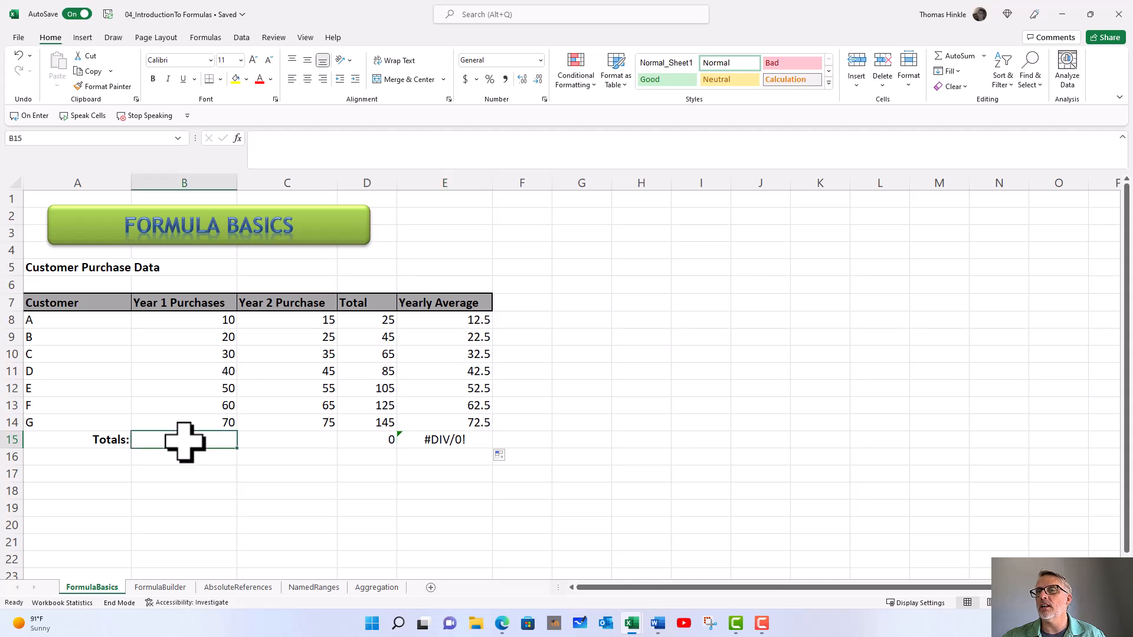
click(948, 56)
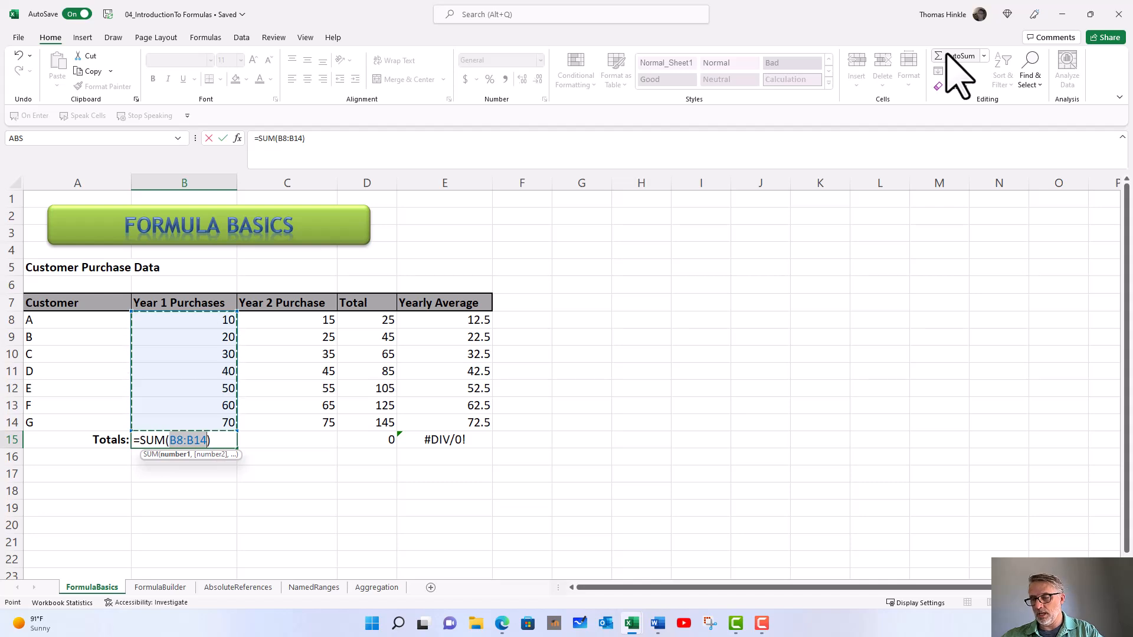
key(Return)
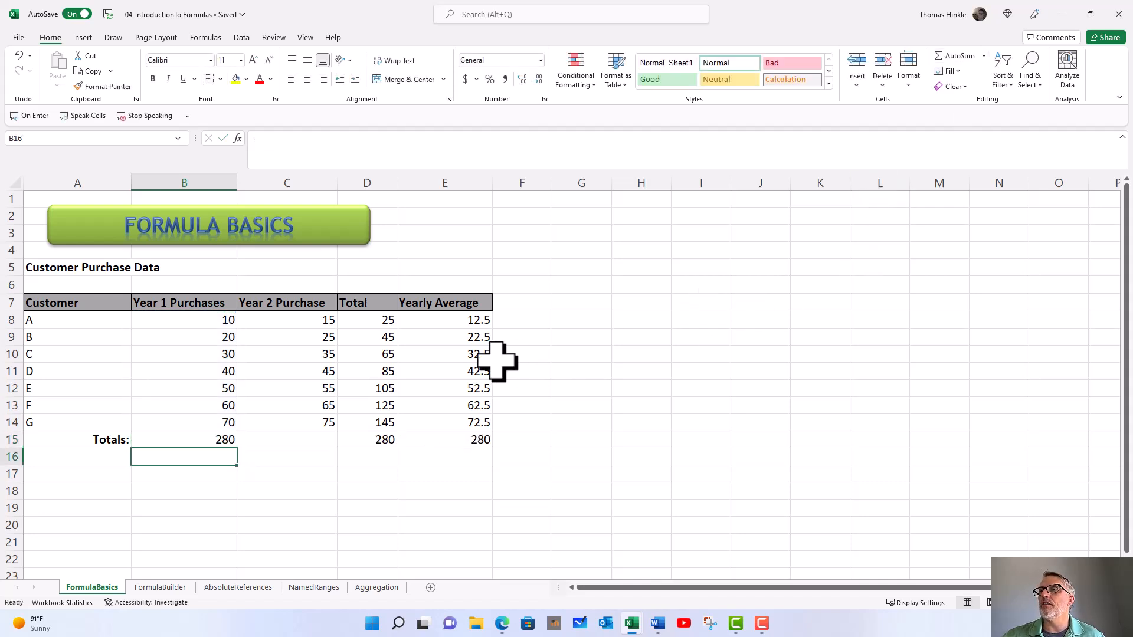
click(220, 443)
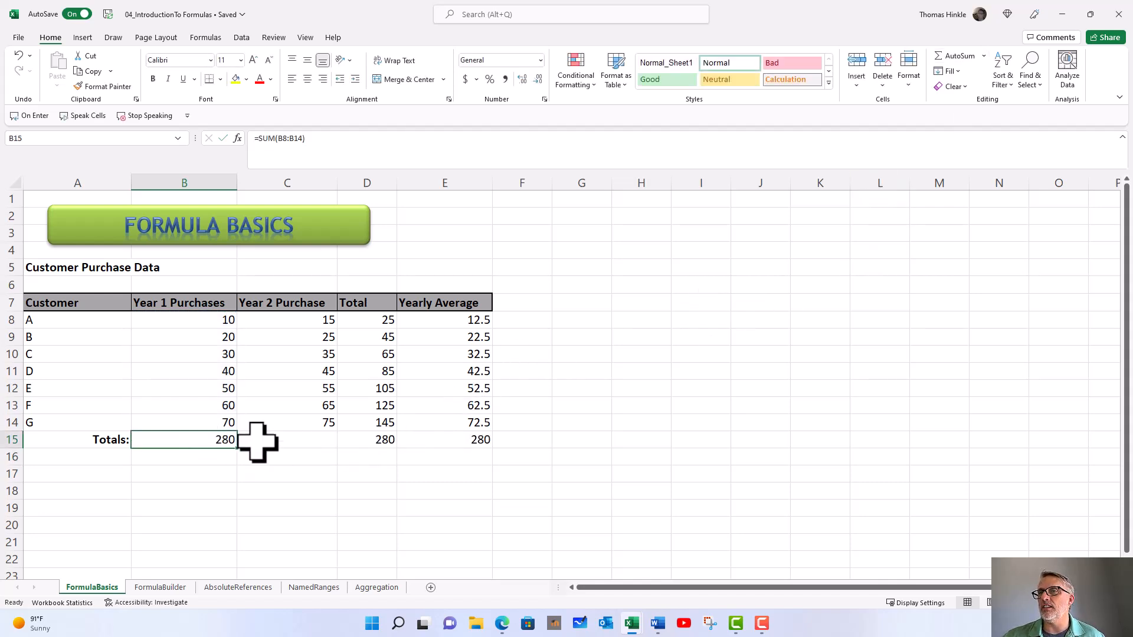
click(443, 440)
double_click(446, 440)
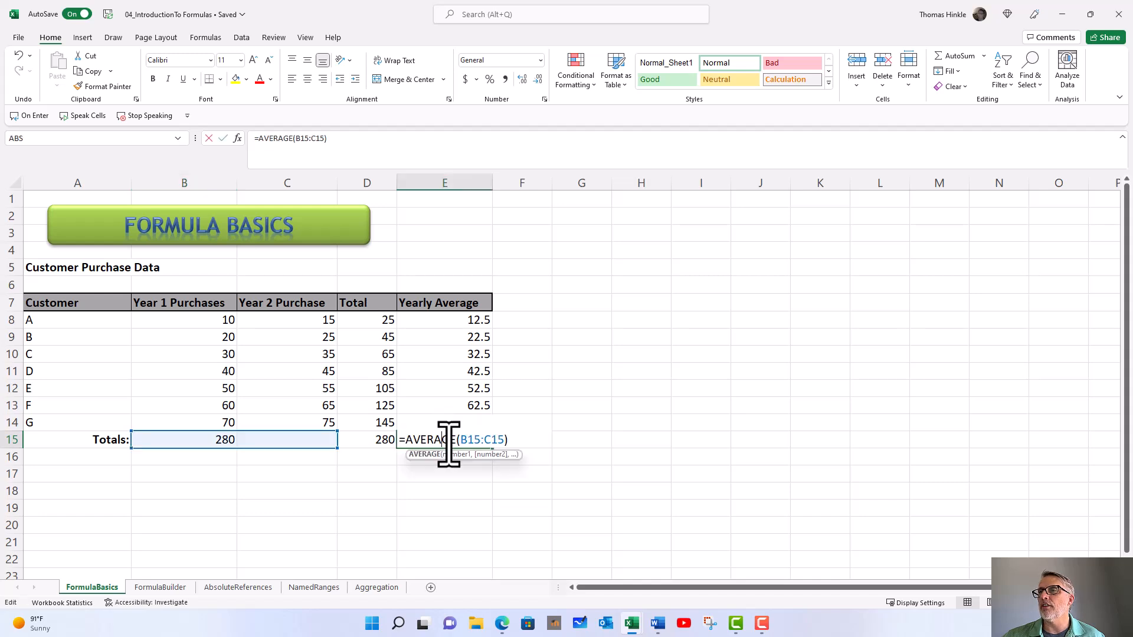
key(Return)
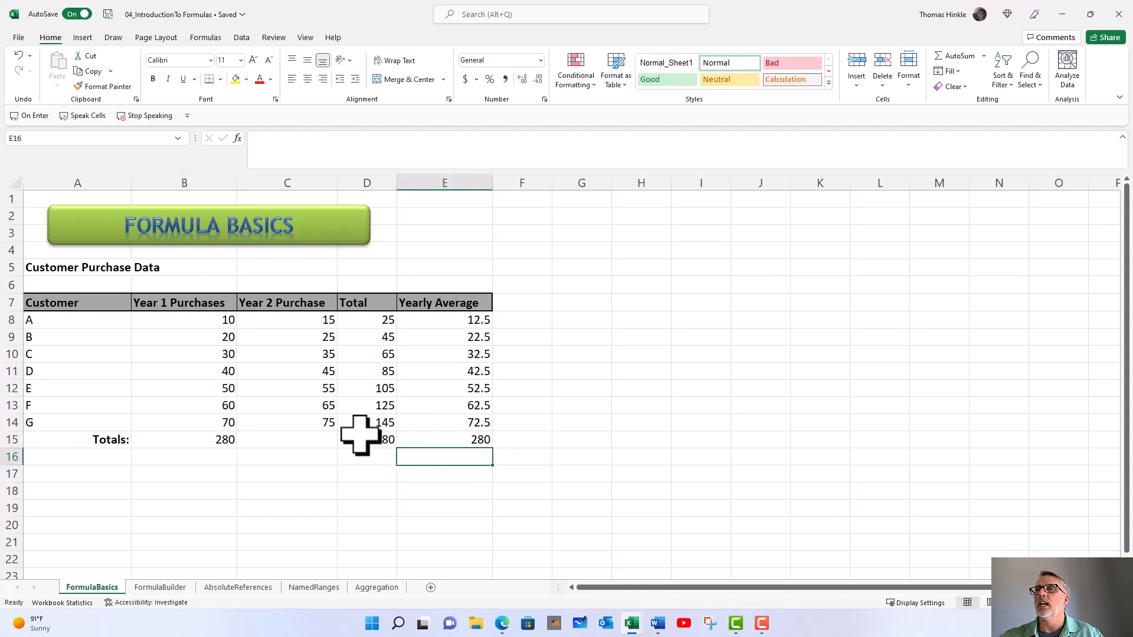
Step: Use AutoSum to enter =SUM(C8:C14) in cell C15 as the Year 2 purchase total
click(293, 443)
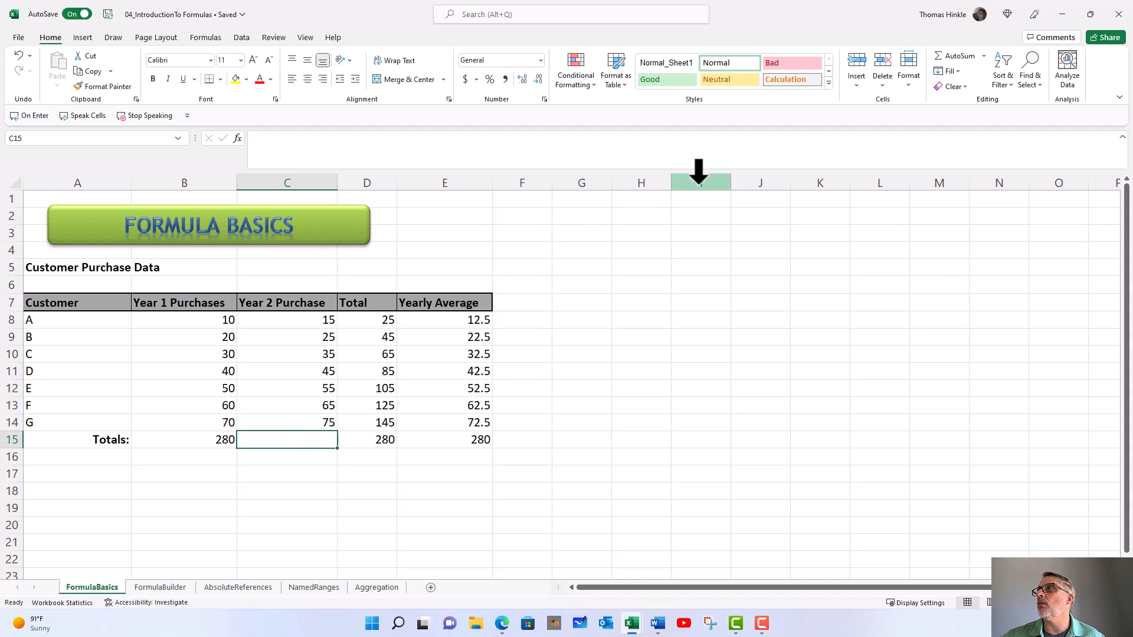
click(944, 57)
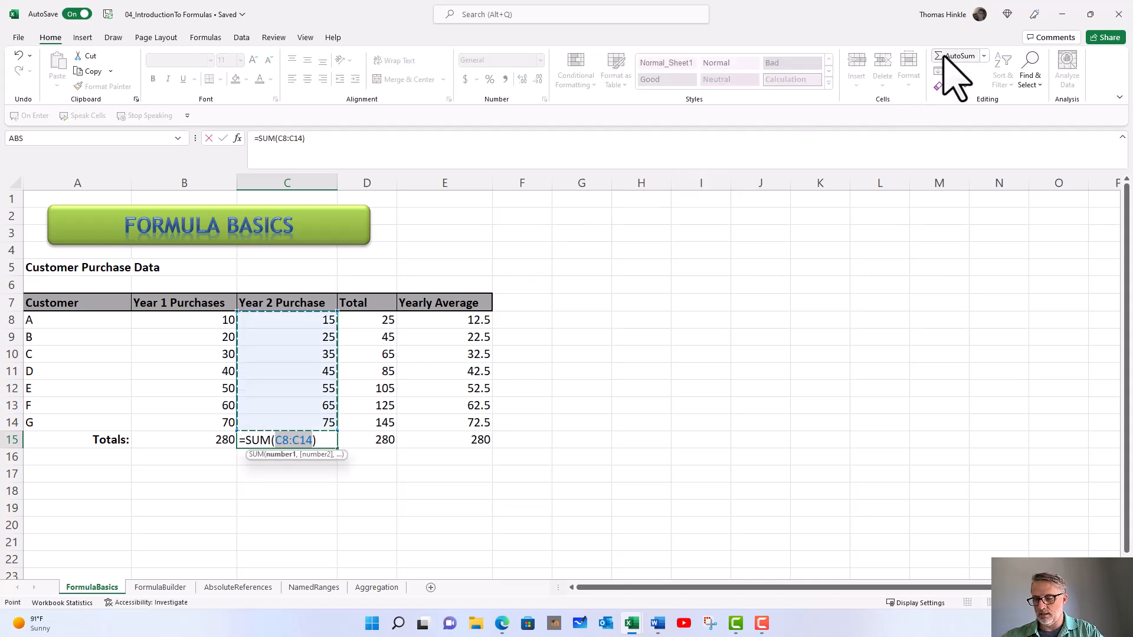
key(Return)
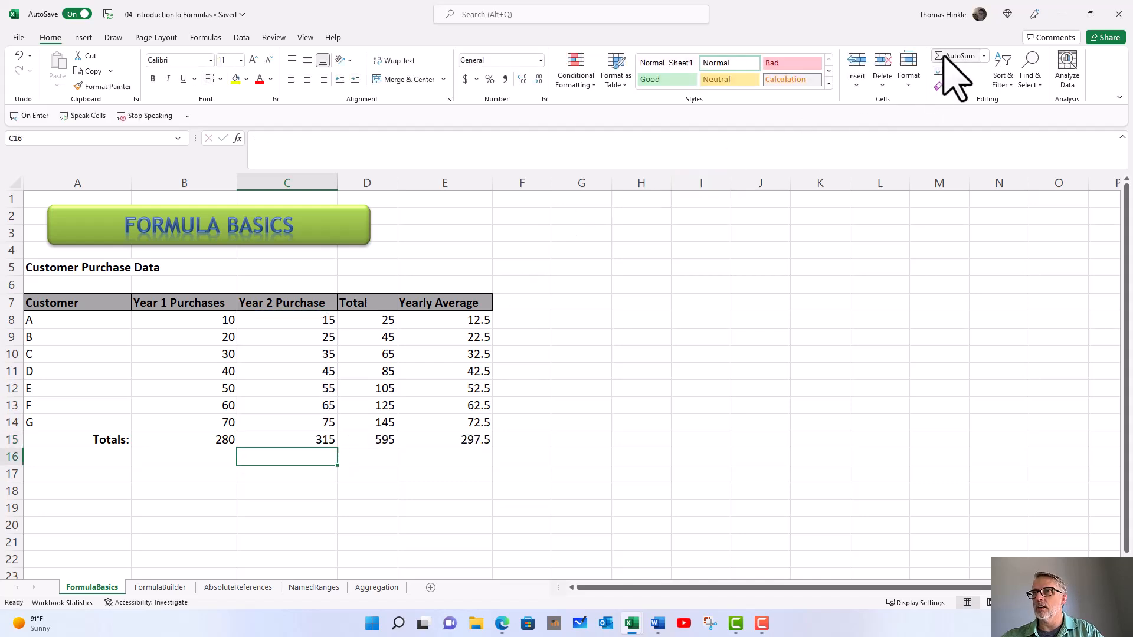
click(518, 403)
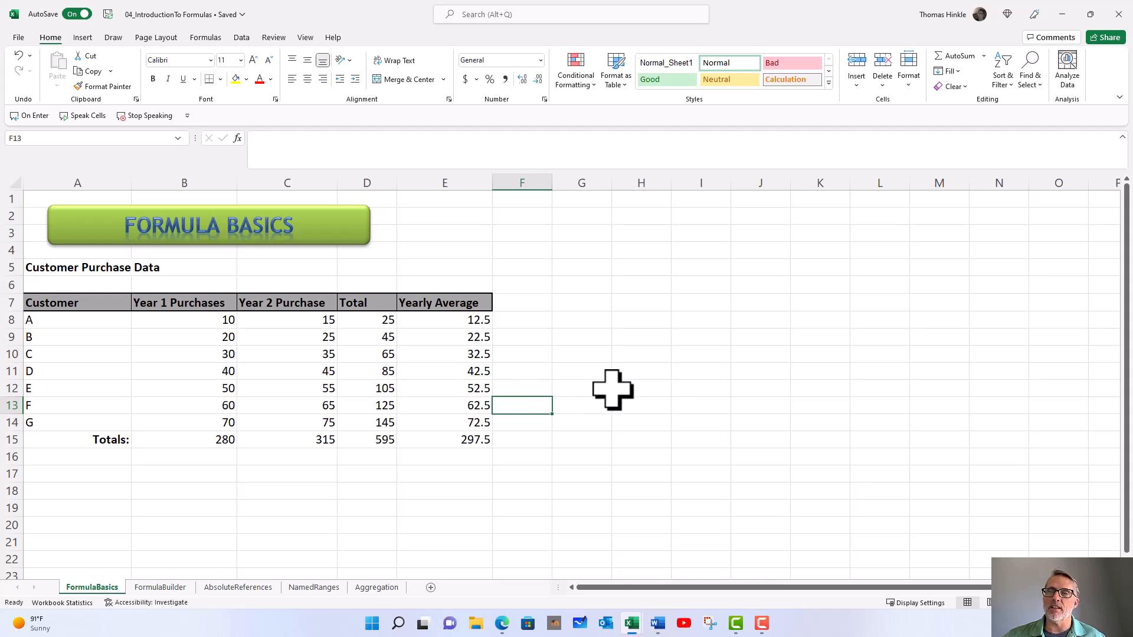